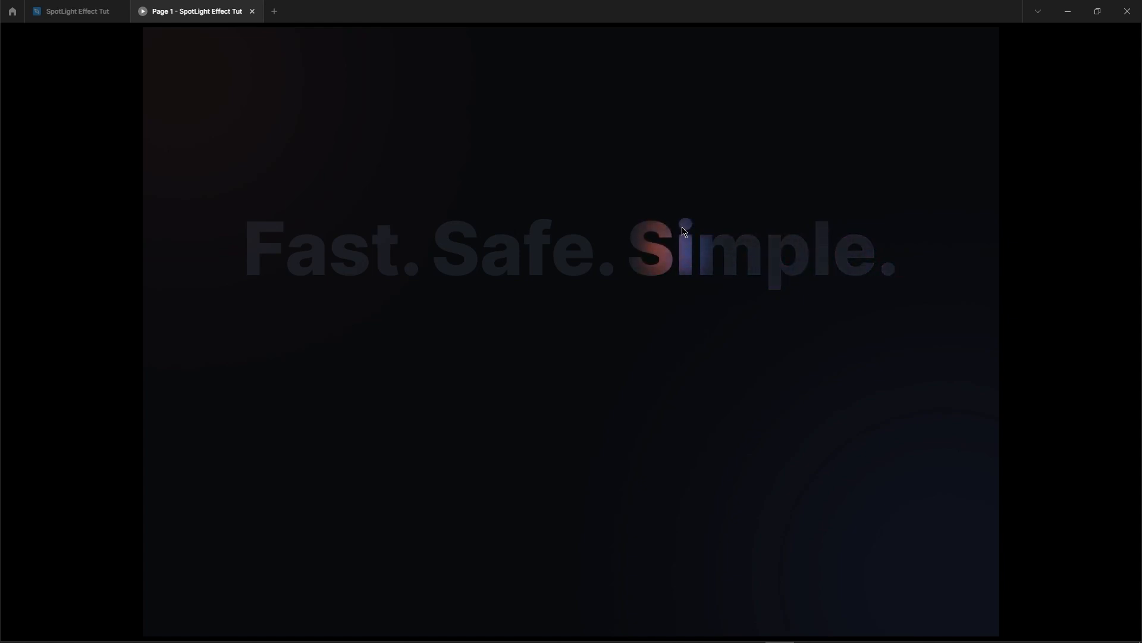
# Close the prototype preview and examine the fill colours of the four swatch rectangles one by one
pyautogui.hotkey('ctrl', 'w')
pyautogui.click(483, 251)
pyautogui.click(1015, 249)
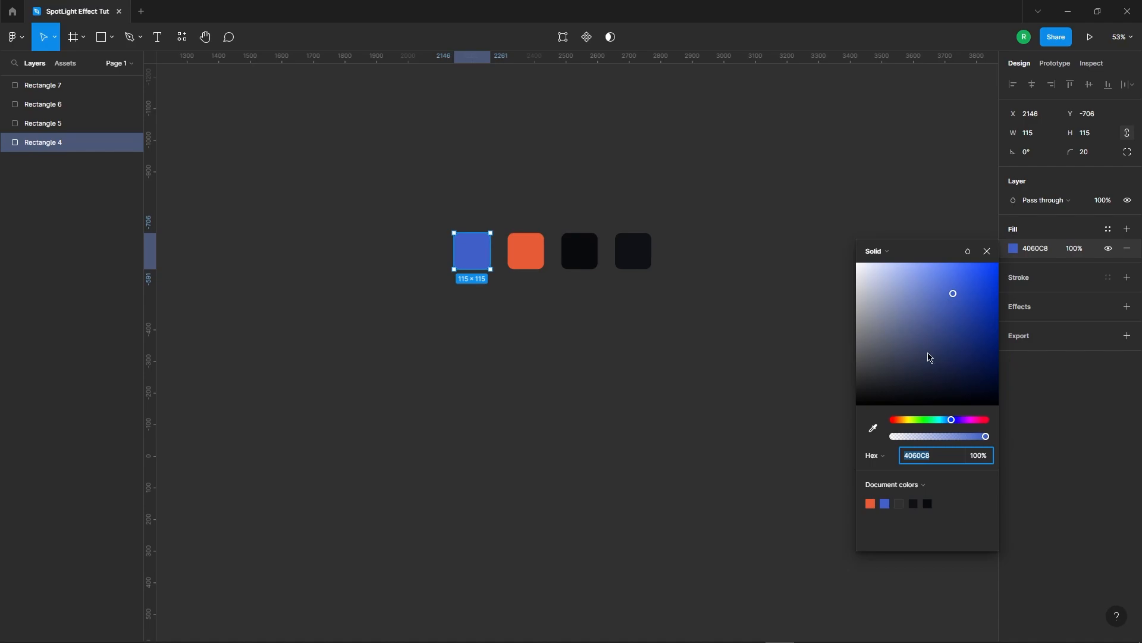
pyautogui.click(526, 252)
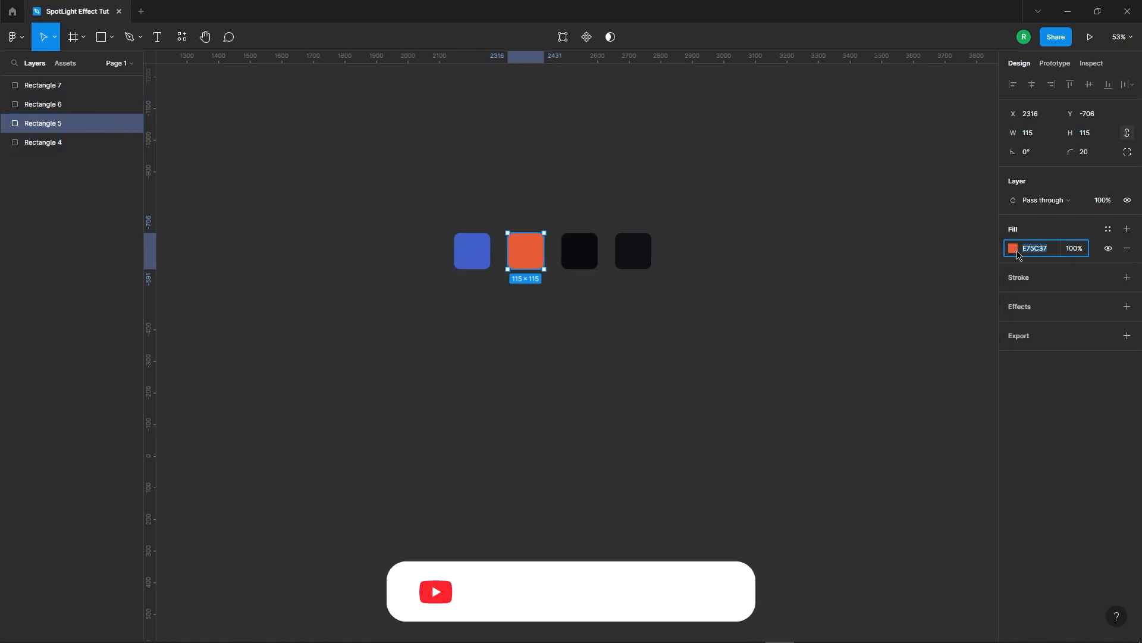
pyautogui.click(1013, 248)
pyautogui.click(576, 251)
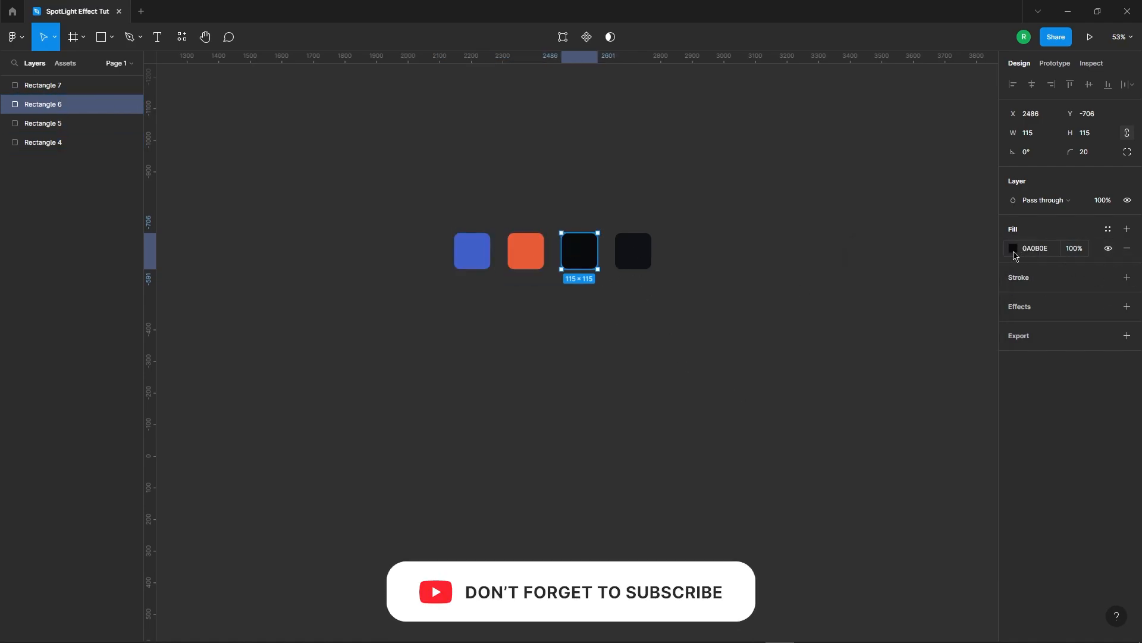
pyautogui.click(1014, 250)
pyautogui.click(631, 250)
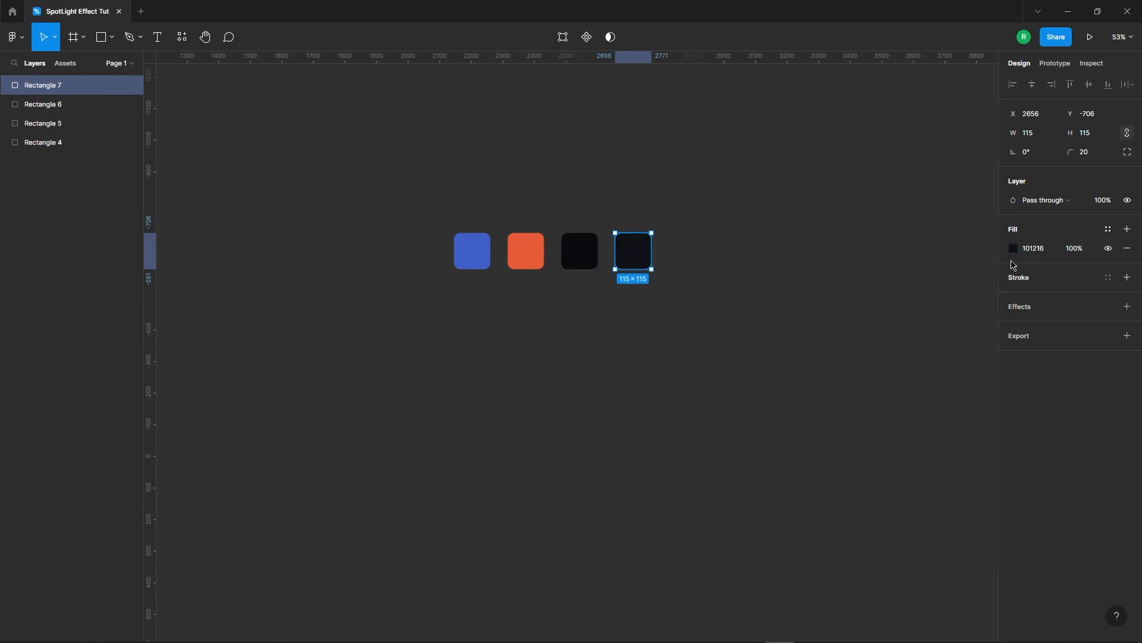
pyautogui.click(1013, 248)
pyautogui.click(752, 231)
pyautogui.scroll(1, 409, 355)
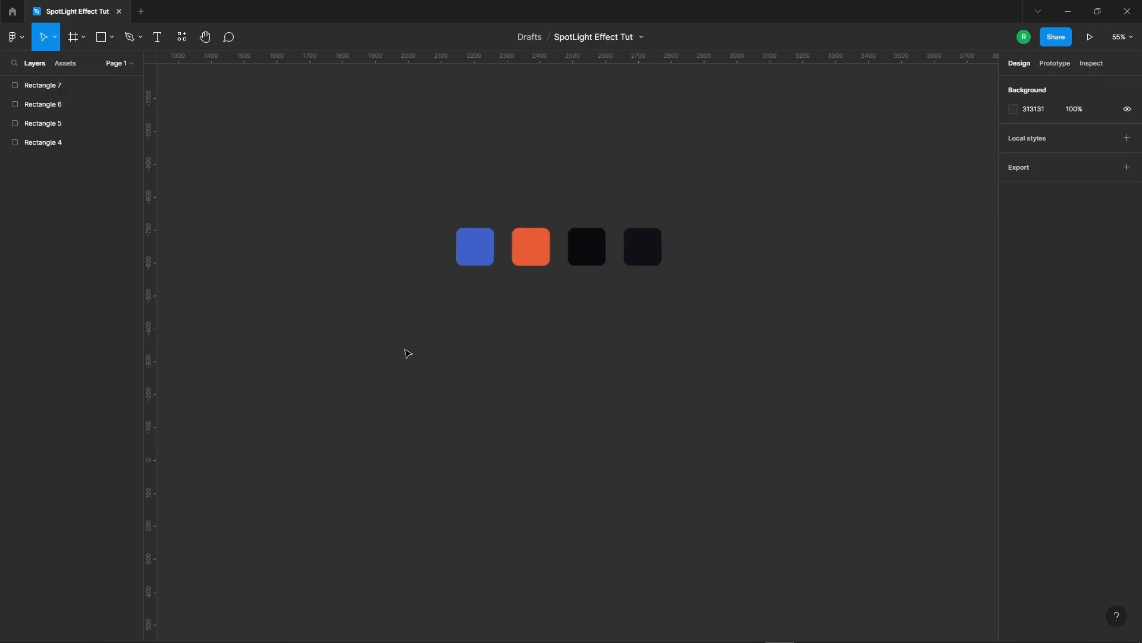
# Create a 1440 × 1024 Desktop frame and place it below the row of colour swatches
pyautogui.scroll(-2, 408, 355)
pyautogui.click(76, 36)
pyautogui.click(1027, 219)
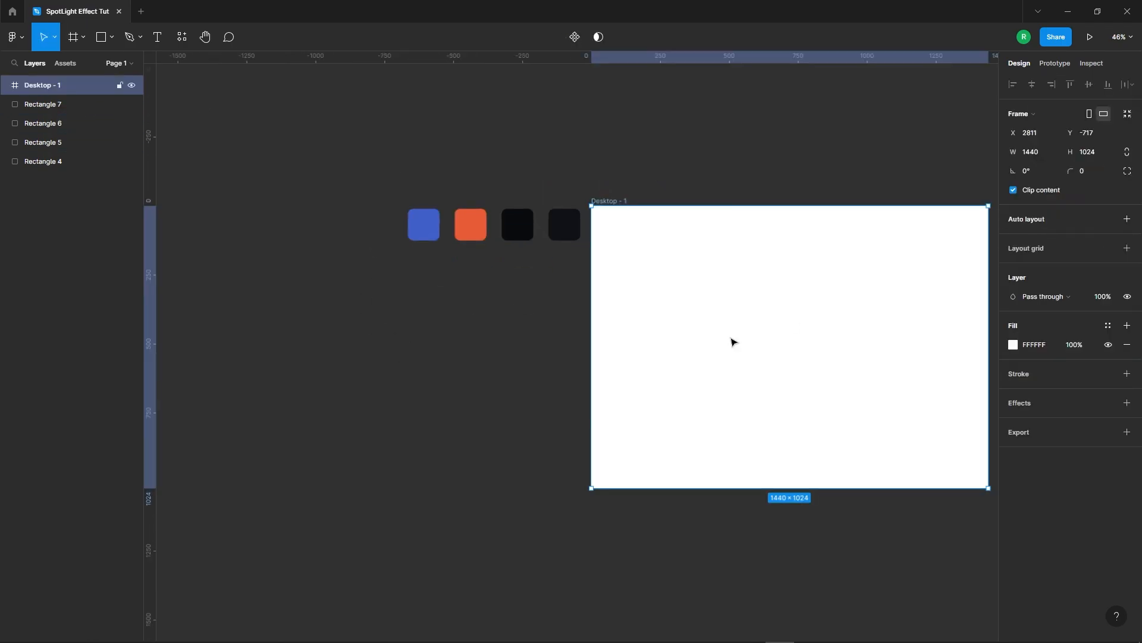
pyautogui.scroll(-3, 382, 301)
pyautogui.scroll(2, 416, 300)
pyautogui.moveTo(484, 299); pyautogui.dragTo(372, 350)
pyautogui.moveTo(512, 171); pyautogui.dragTo(988, 191)
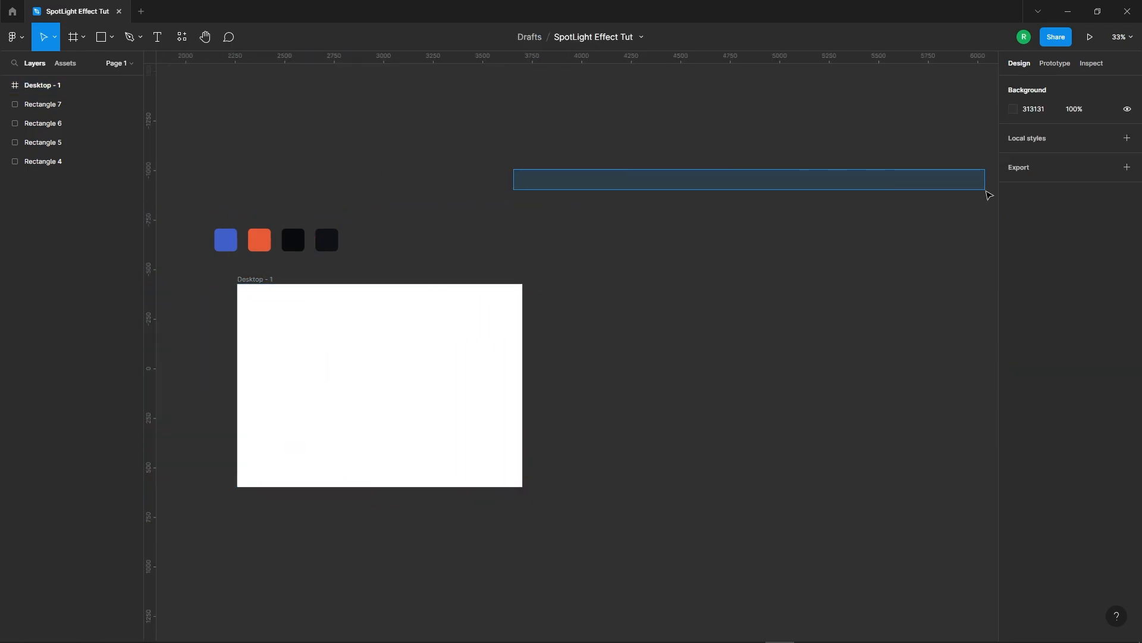
pyautogui.moveTo(607, 257); pyautogui.dragTo(846, 230)
pyautogui.scroll(3, 596, 328)
# Fill the Desktop frame with the near-black swatch colour 0A0B0E and shift the frame left beneath the swatches to X 2051
pyautogui.click(597, 328)
pyautogui.scroll(-1, 596, 329)
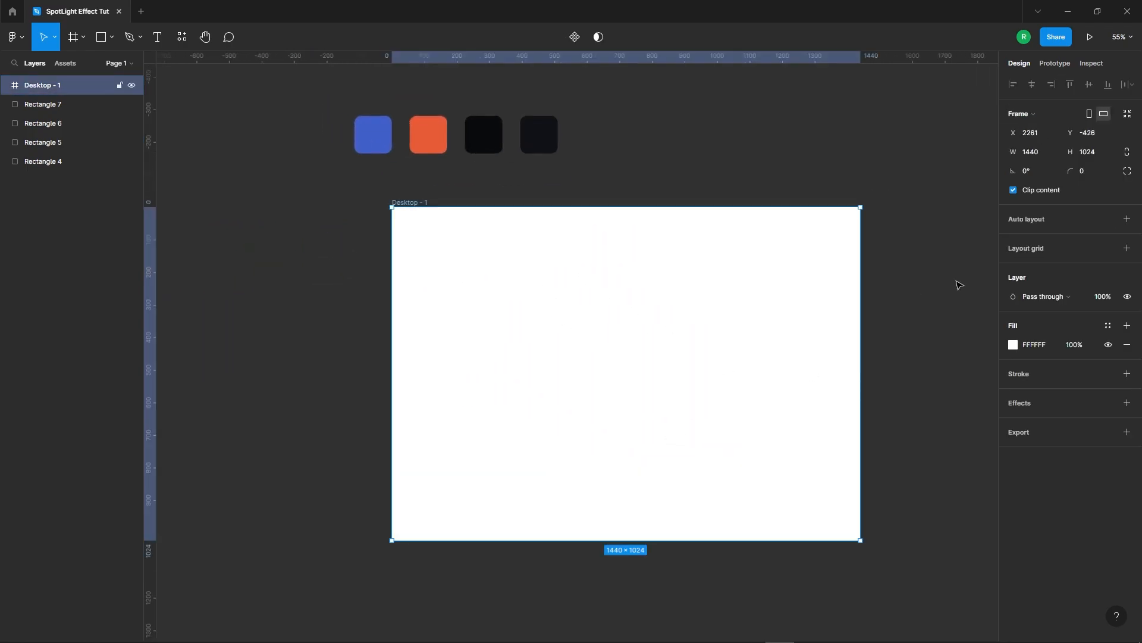
pyautogui.click(1014, 346)
pyautogui.click(874, 510)
pyautogui.click(494, 130)
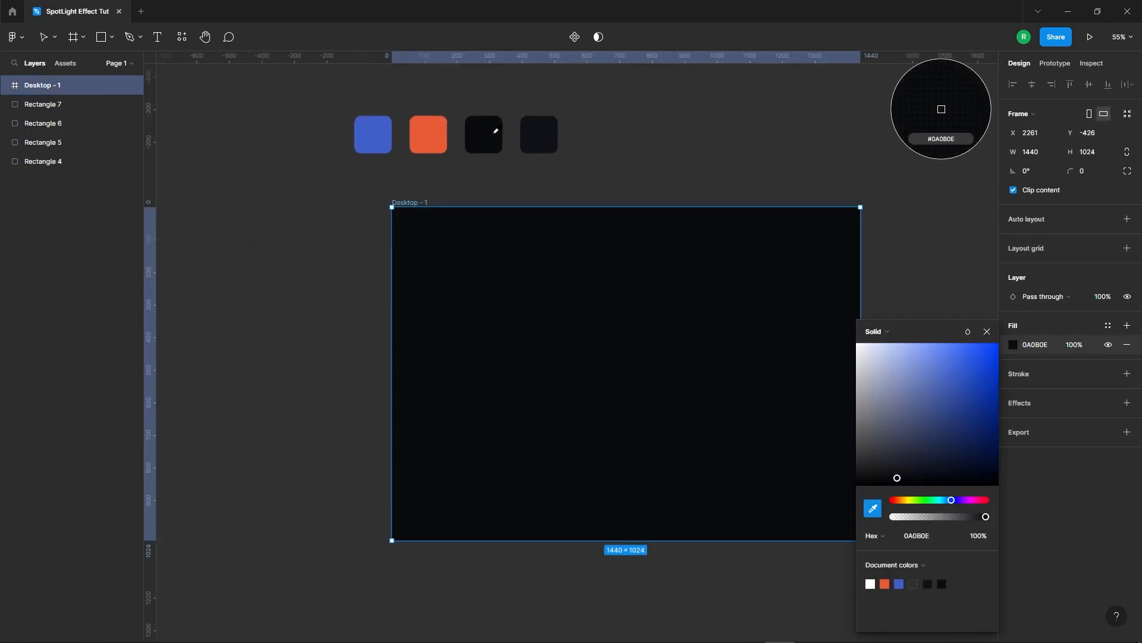
pyautogui.click(455, 184)
pyautogui.scroll(-1, 413, 250)
pyautogui.click(415, 254)
pyautogui.scroll(-3, 415, 255)
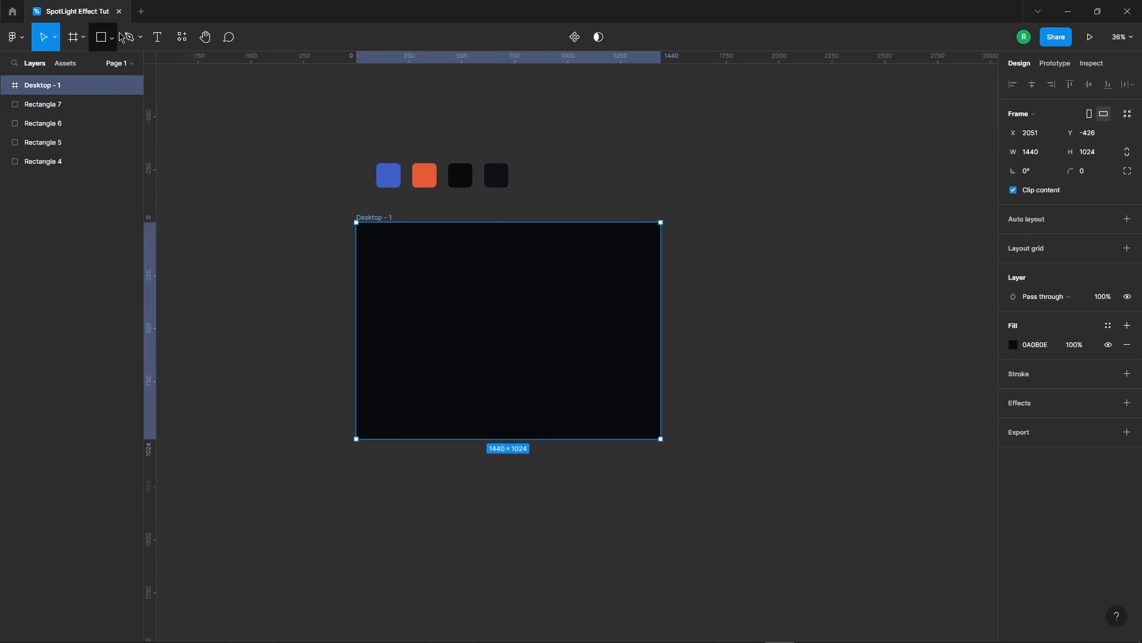
# Add the text "Fast." inside the frame in Inter Extra Bold
pyautogui.press('t')
pyautogui.click(484, 291)
pyautogui.scroll(1, 403, 309)
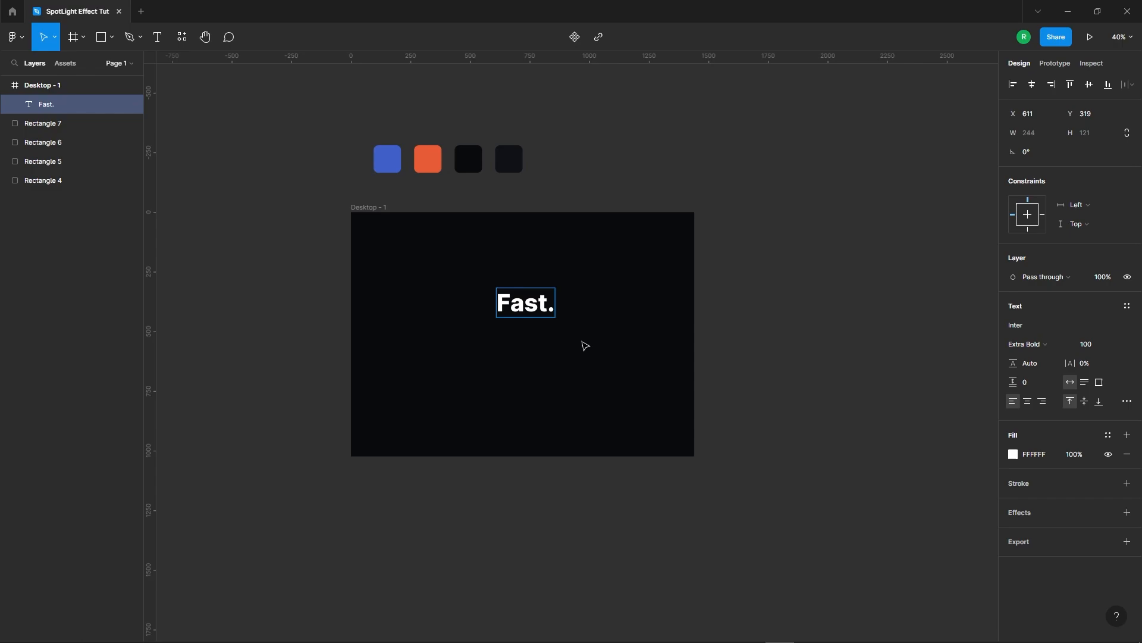
pyautogui.press('Escape')
pyautogui.click(1036, 344)
pyautogui.click(914, 348)
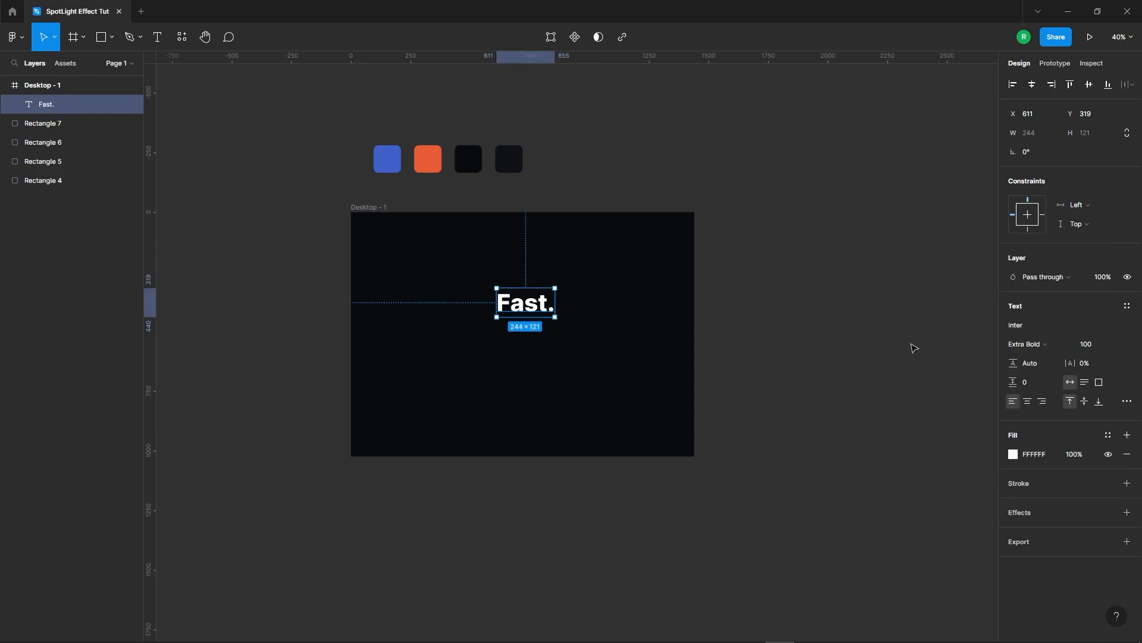
# Set the font size of the "Fast." text to 124
pyautogui.doubleClick(528, 313)
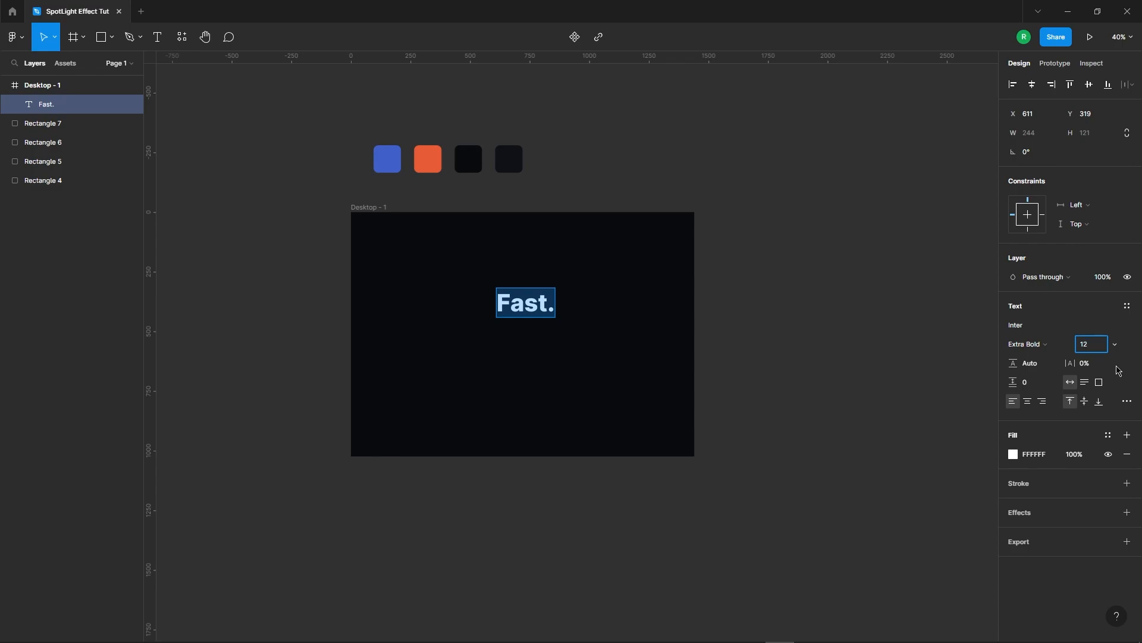
pyautogui.press('Return')
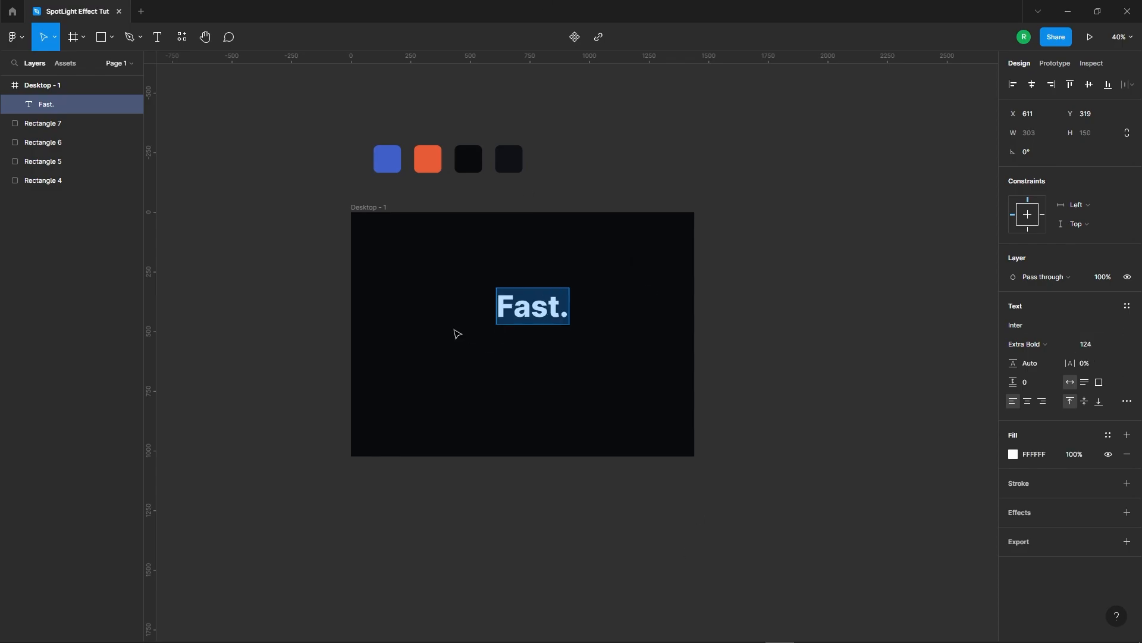
pyautogui.press('Escape')
# Move "Fast." to the frame's left side and add duplicates on the same line reading "Safe." and "Simple."
pyautogui.scroll(2, 343, 295)
pyautogui.moveTo(606, 318); pyautogui.dragTo(553, 326)
pyautogui.doubleClick(526, 313)
pyautogui.write('sa')
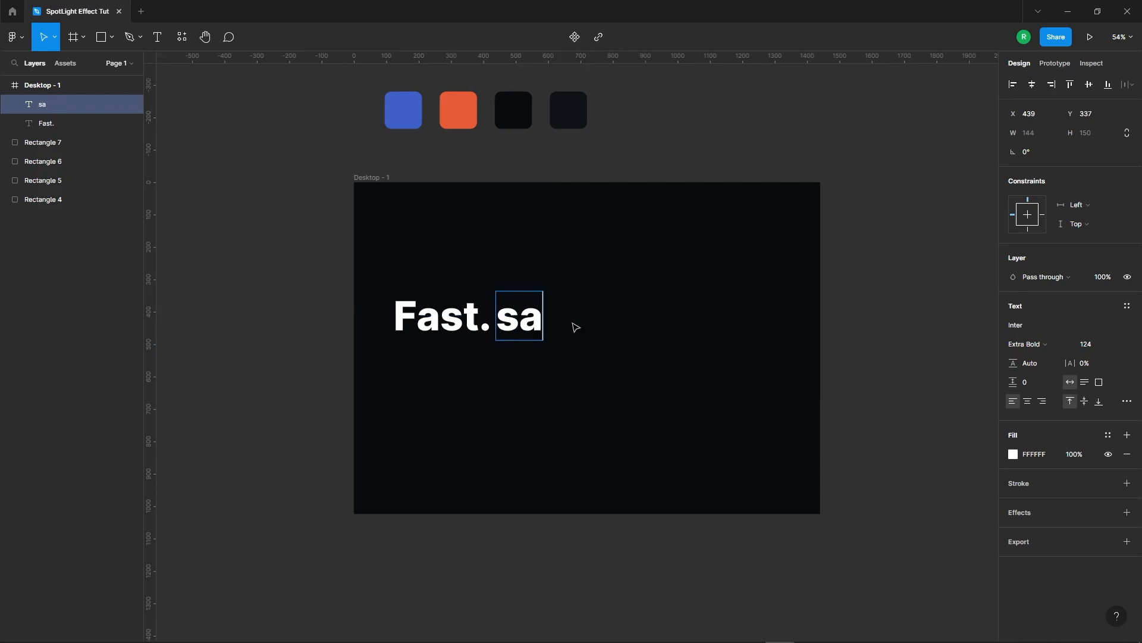
pyautogui.write('fwe')
pyautogui.press('BackSpace')
pyautogui.press('BackSpace')
pyautogui.write('e.')
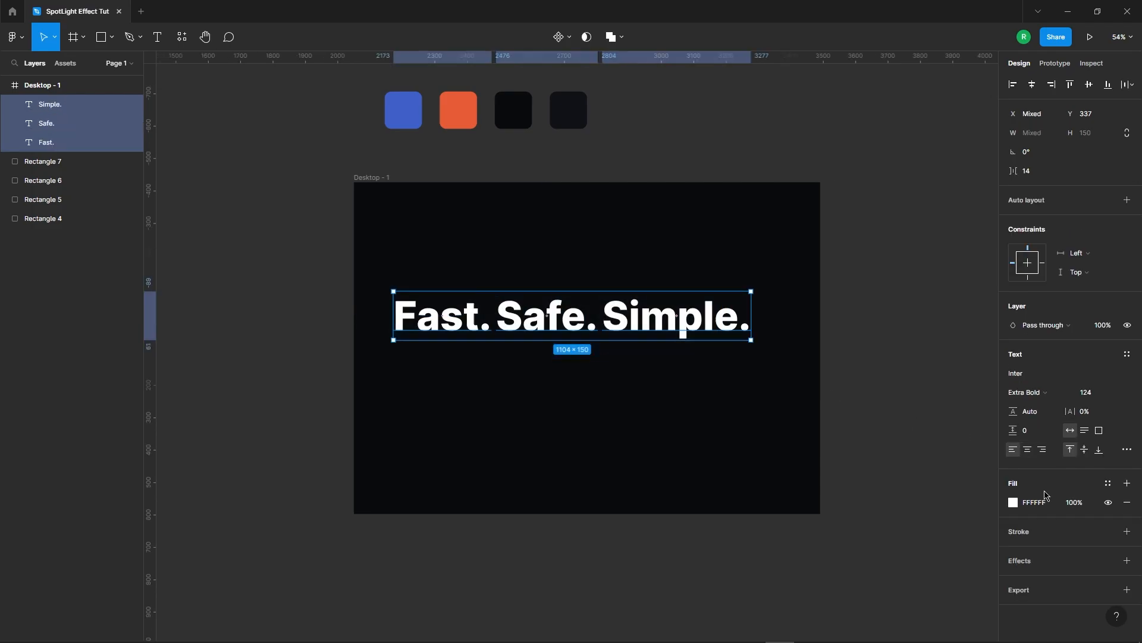
# Fill the three words with the dark swatch colour 101216 and set their layer blend mode to Screen
pyautogui.click(1013, 503)
pyautogui.click(872, 509)
pyautogui.click(567, 113)
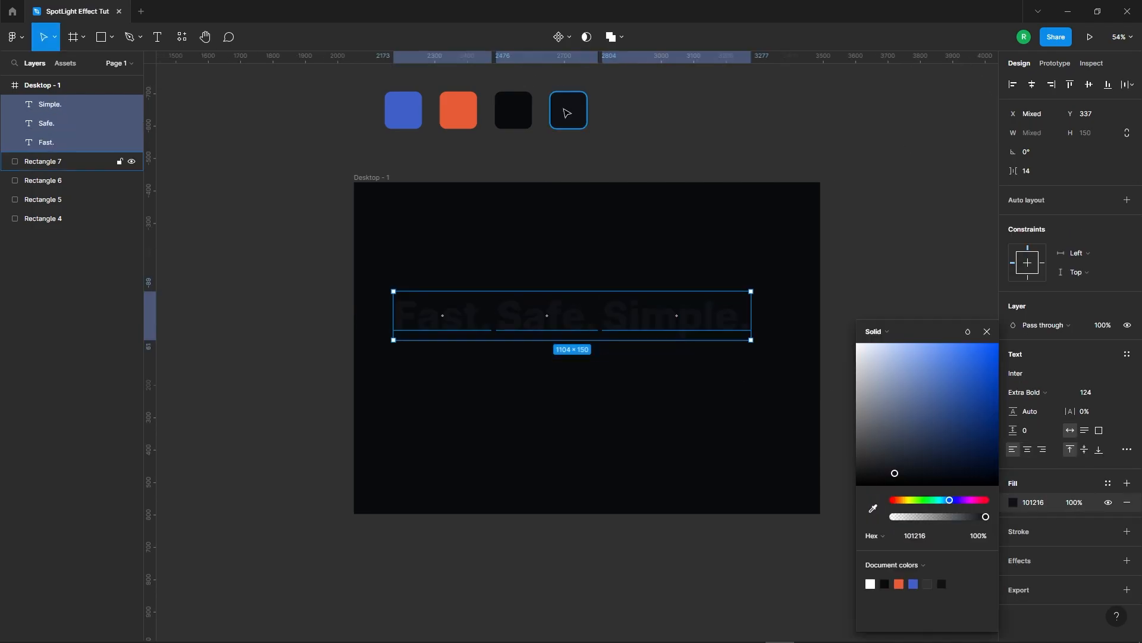
pyautogui.click(1051, 323)
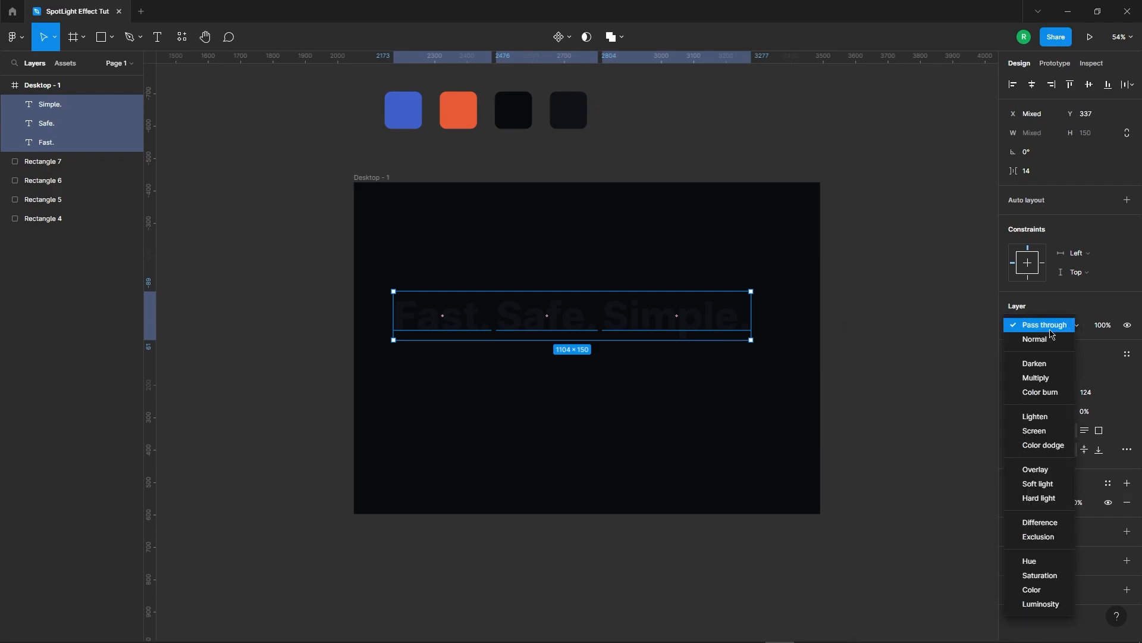
pyautogui.click(1023, 428)
# Group the three text layers "Fast.", "Safe." and "Simple." together
pyautogui.click(837, 275)
pyautogui.moveTo(377, 241); pyautogui.dragTo(771, 396)
pyautogui.rightClick(656, 293)
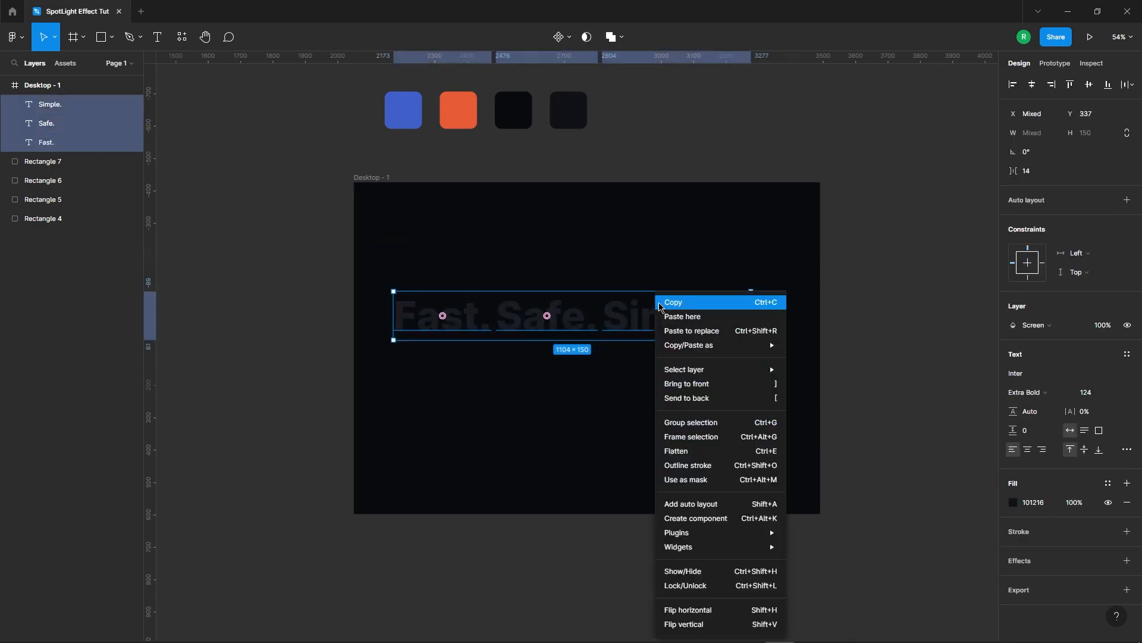
pyautogui.click(682, 423)
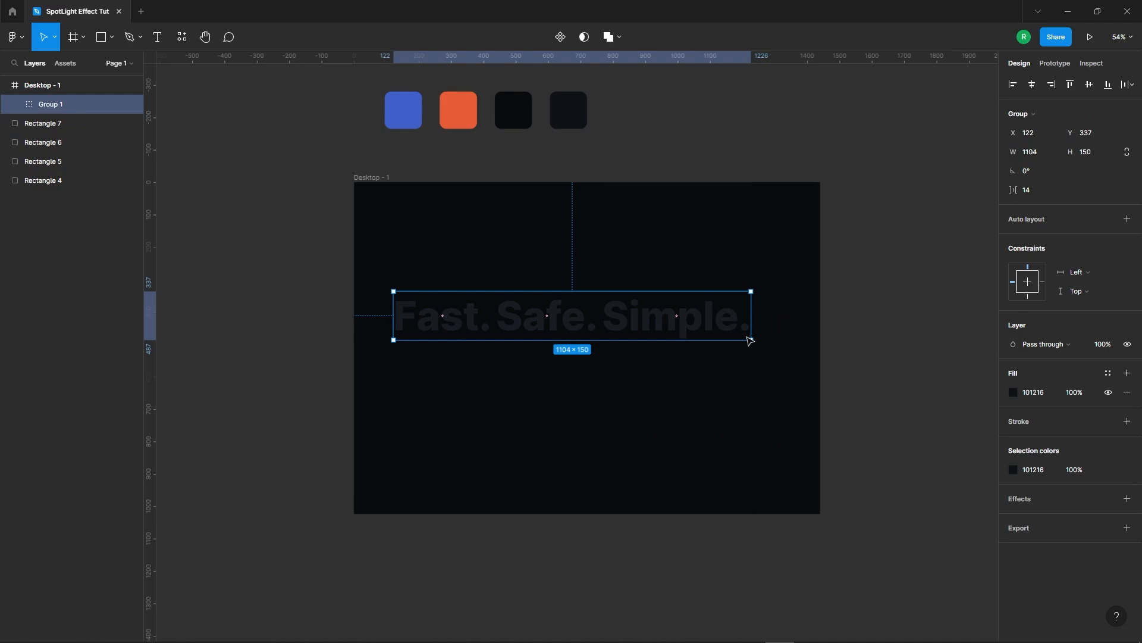
# Centre the text group horizontally in the frame and nudge it up to Y 297
pyautogui.click(1034, 84)
pyautogui.hotkey('shift', 'Up')
pyautogui.hotkey('shift', 'Up')
pyautogui.hotkey('shift', 'Up')
pyautogui.hotkey('shift', 'Up')
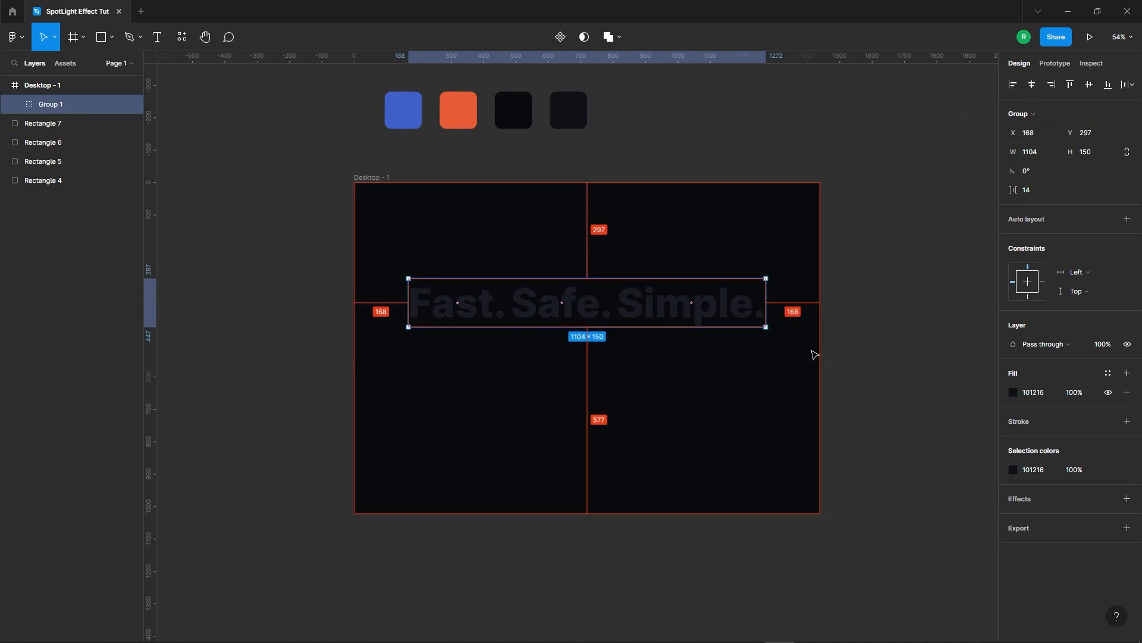
pyautogui.click(863, 337)
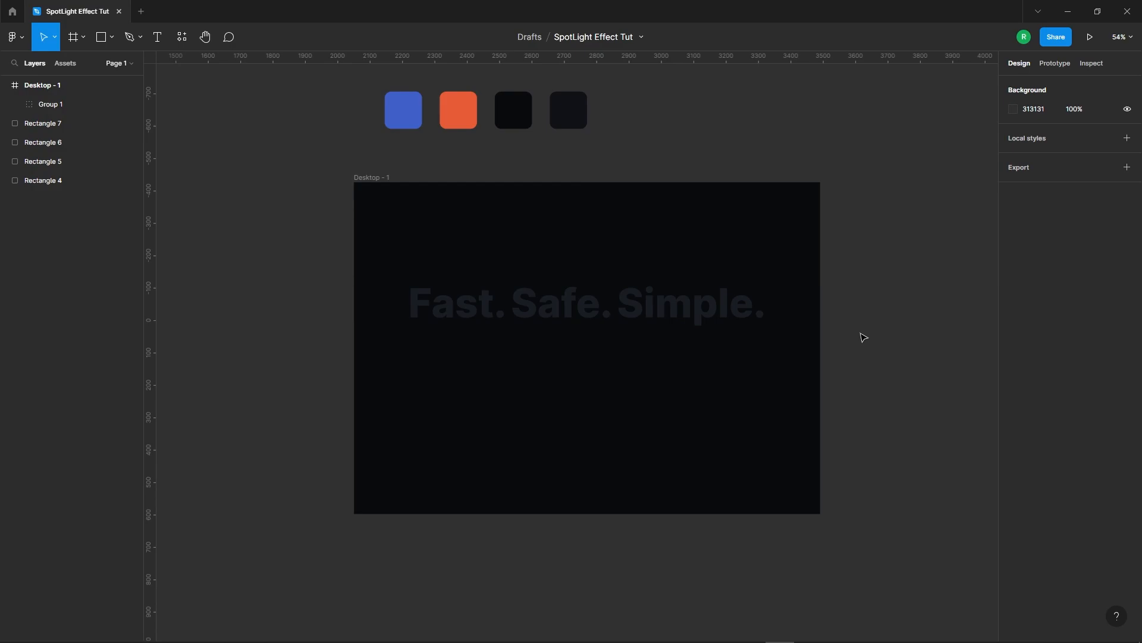
# Copy and paste the text group, then place the copy exactly over the original at X 168, Y 297
pyautogui.click(538, 288)
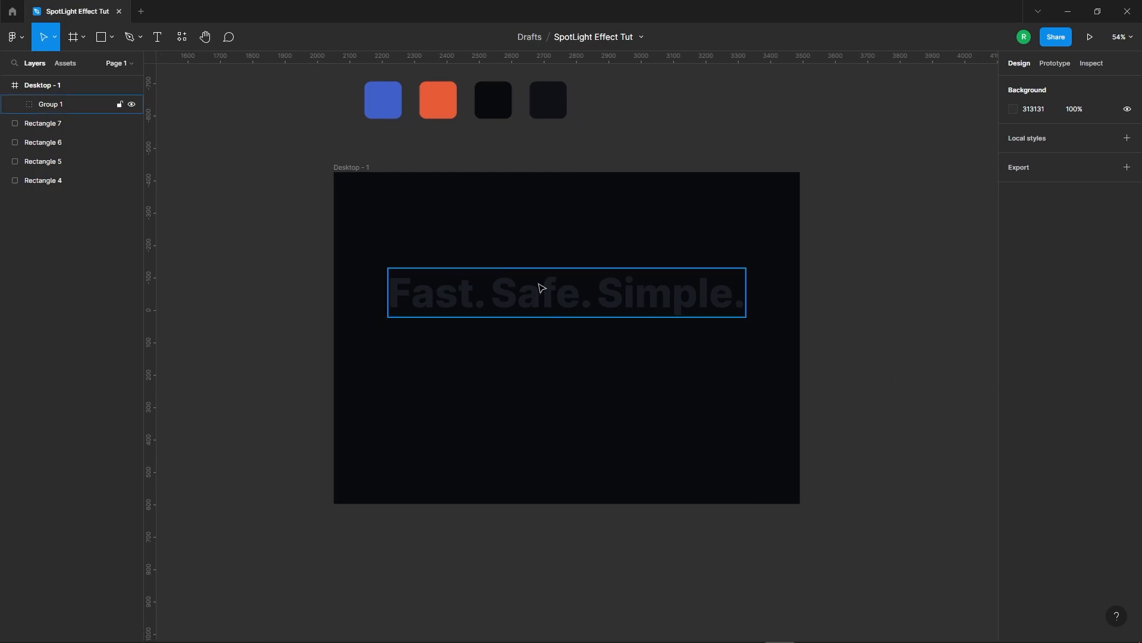
pyautogui.rightClick(539, 280)
pyautogui.click(565, 289)
pyautogui.click(654, 411)
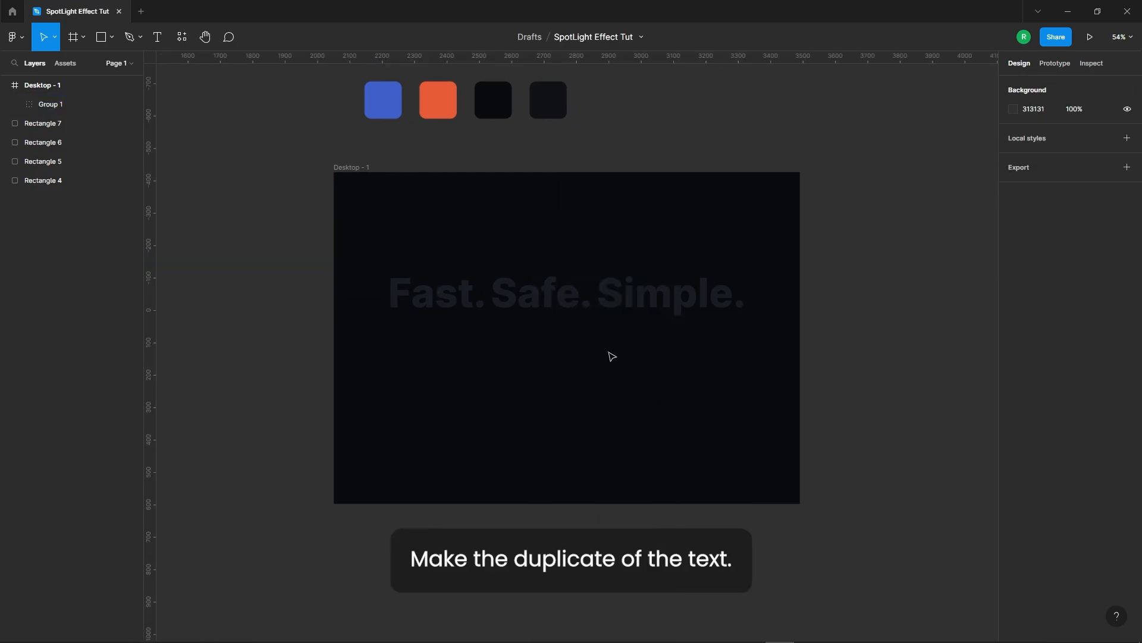
pyautogui.rightClick(602, 263)
pyautogui.click(639, 290)
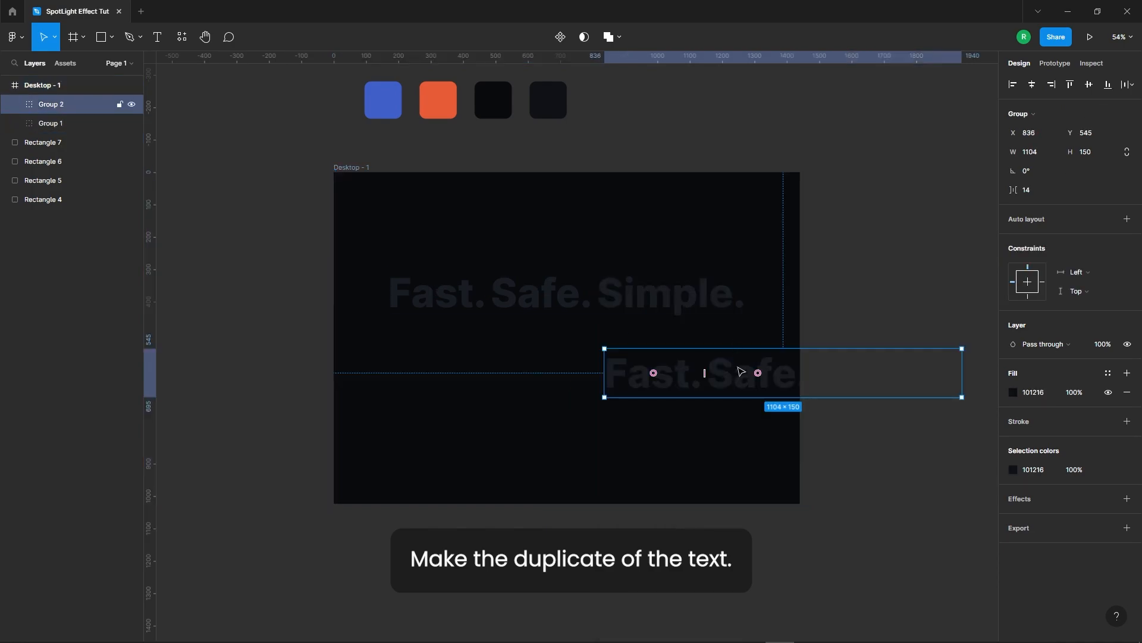
pyautogui.moveTo(741, 372); pyautogui.dragTo(521, 293)
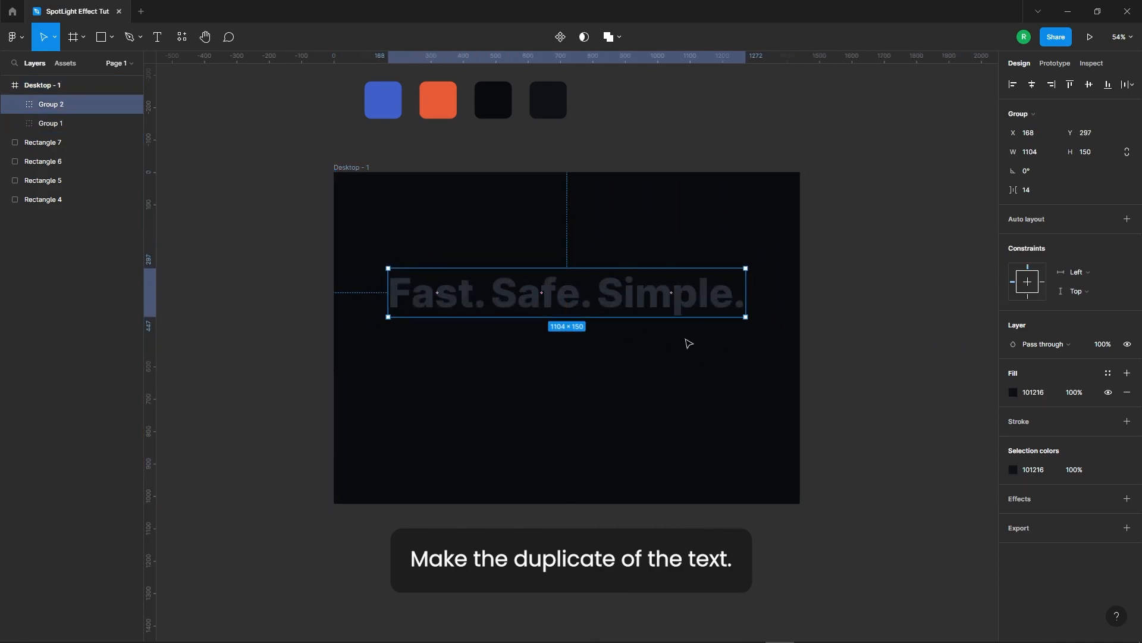
# Rename the copied text group "Duplicate" and lock Group 1
pyautogui.doubleClick(51, 105)
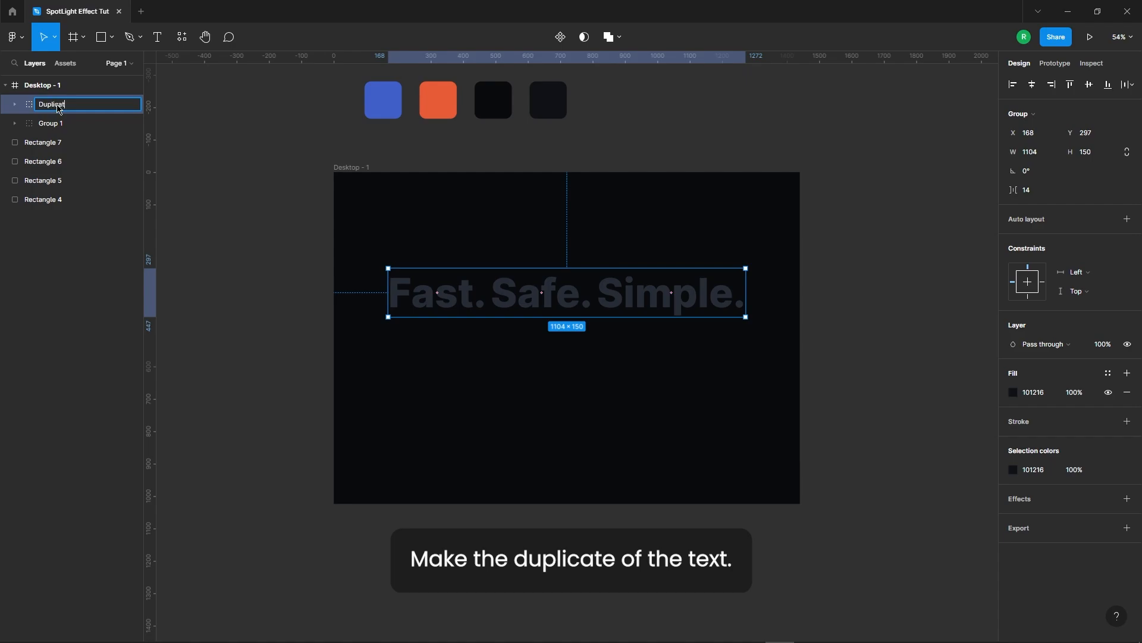
pyautogui.press('Return')
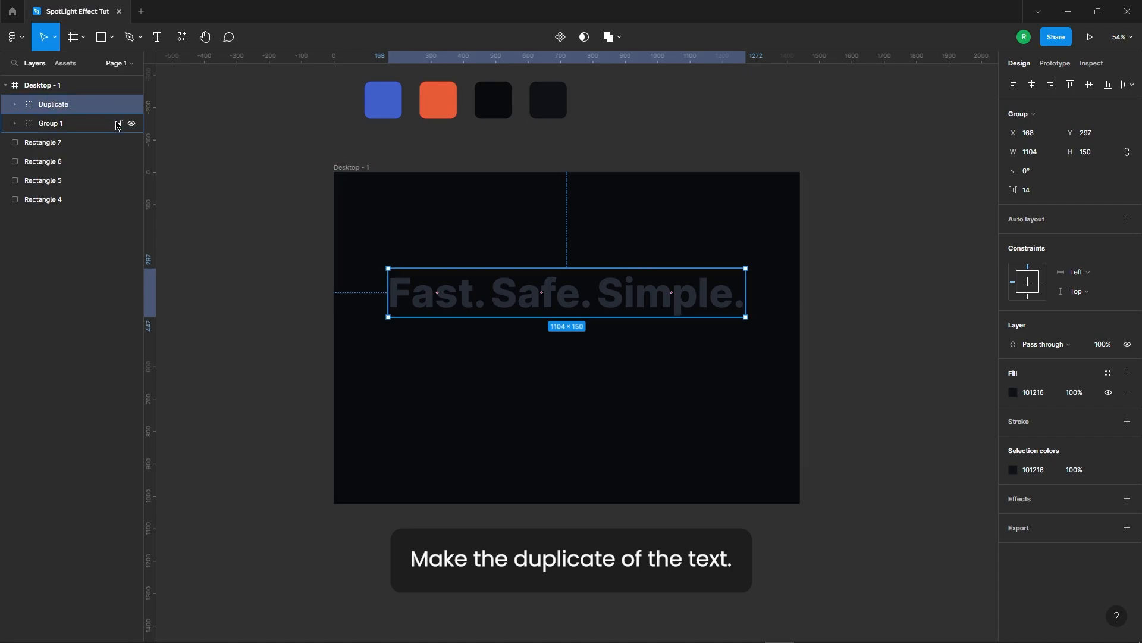
pyautogui.click(528, 409)
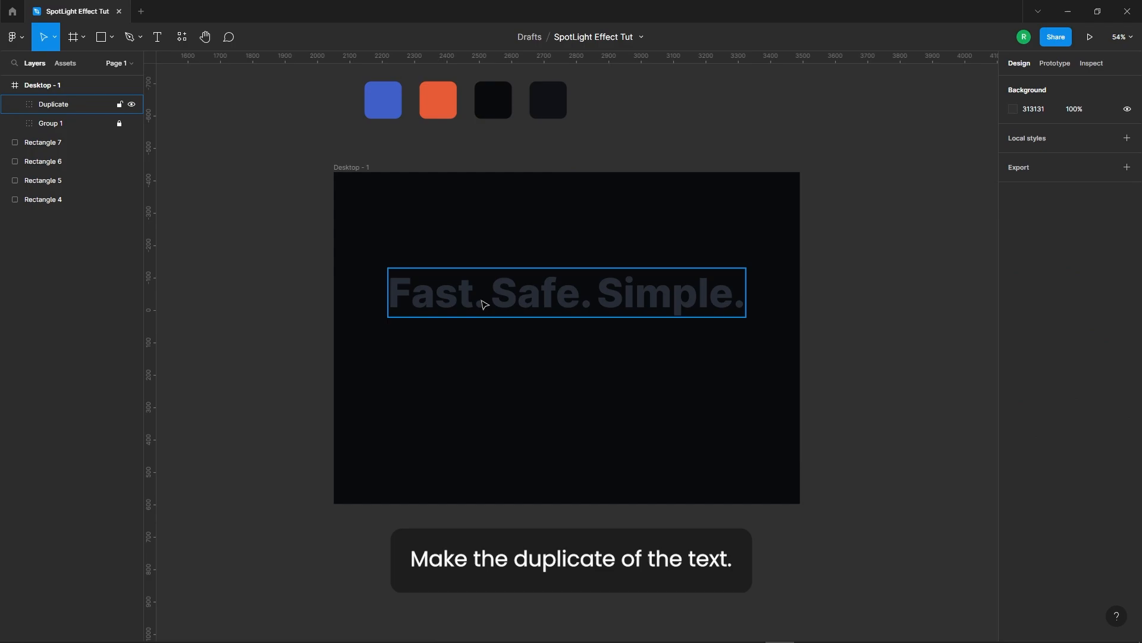
# Draw a 400 × 400 circle and place it over the frame's upper-left corner at about X -134, Y -116
pyautogui.click(111, 37)
pyautogui.click(74, 108)
pyautogui.moveTo(297, 152); pyautogui.dragTo(426, 281)
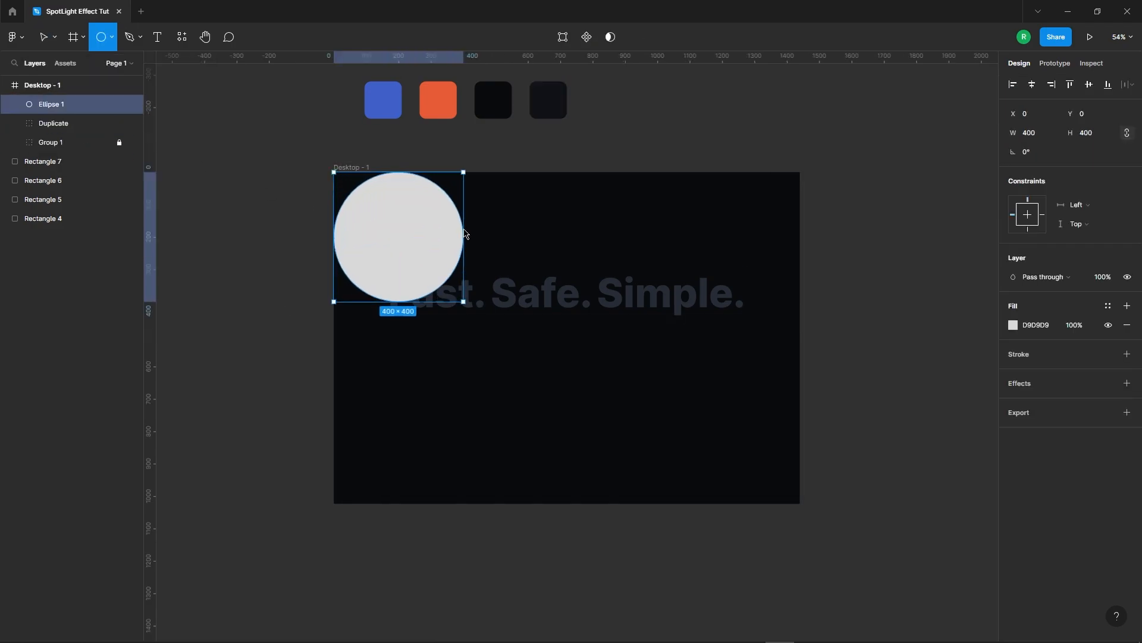
pyautogui.moveTo(394, 220); pyautogui.dragTo(391, 207)
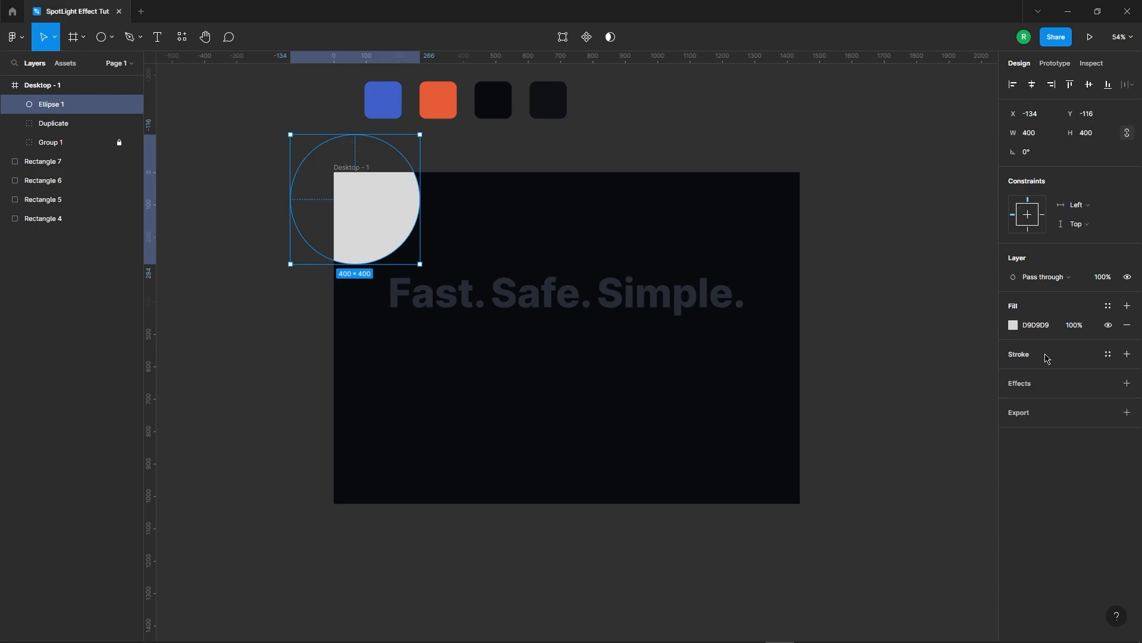
# Fill the corner circle with the orange swatch colour E75C37
pyautogui.click(1013, 325)
pyautogui.click(873, 505)
pyautogui.click(447, 101)
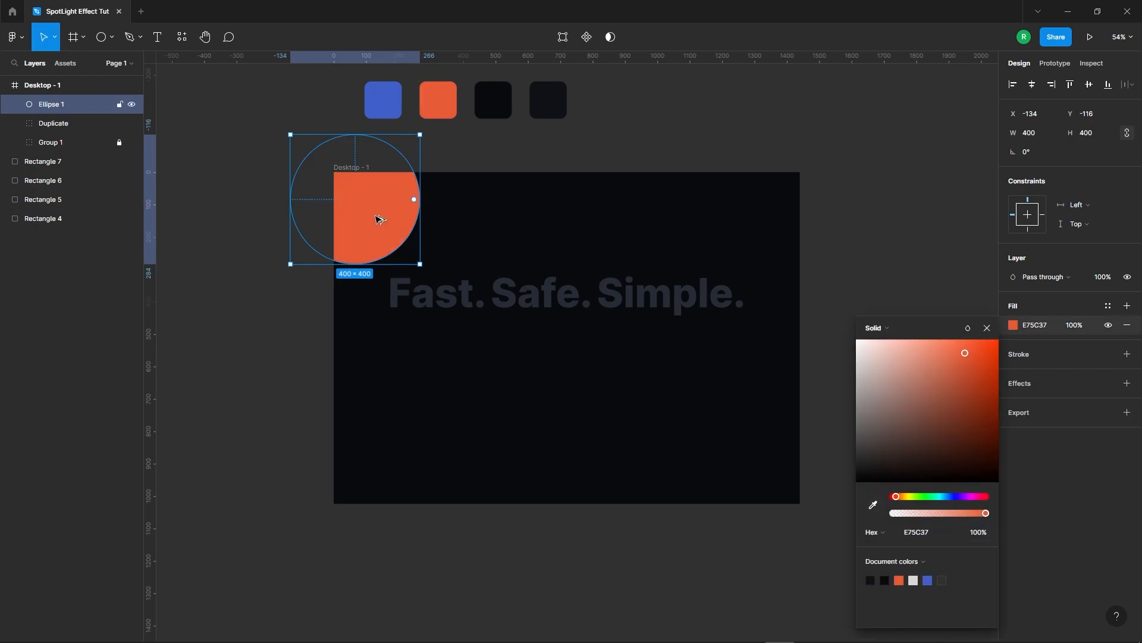
# Add an enlarged 644 × 644 copy of the circle at the frame's lower-right corner, filled with the blue swatch colour 4060C8
pyautogui.moveTo(379, 219); pyautogui.dragTo(795, 490)
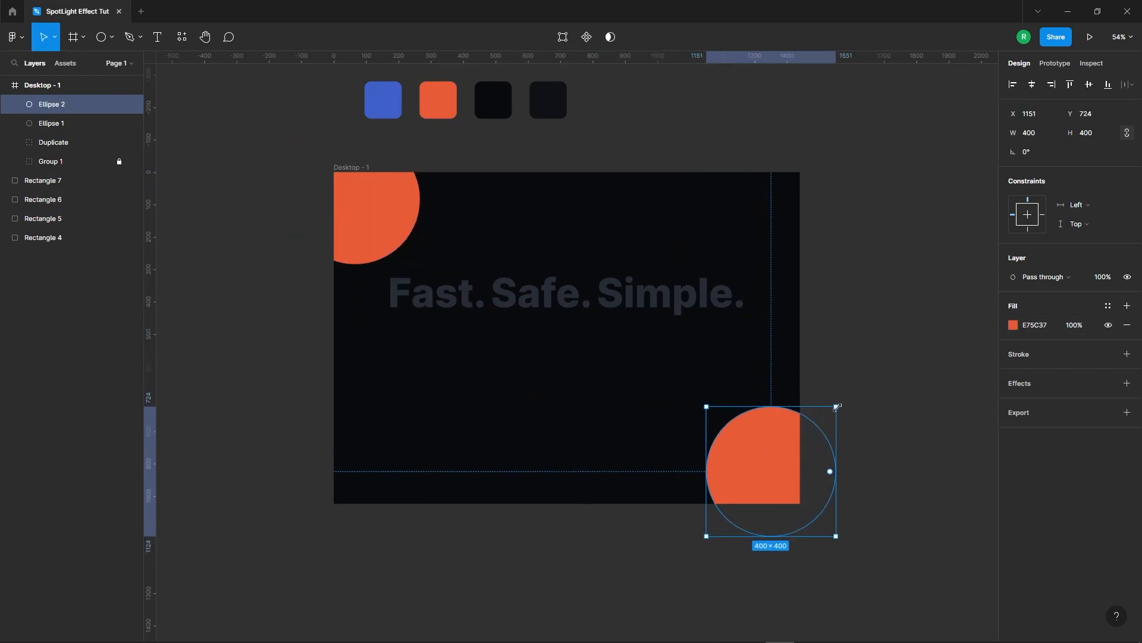
pyautogui.moveTo(838, 407); pyautogui.dragTo(869, 368)
pyautogui.click(1013, 325)
pyautogui.click(874, 505)
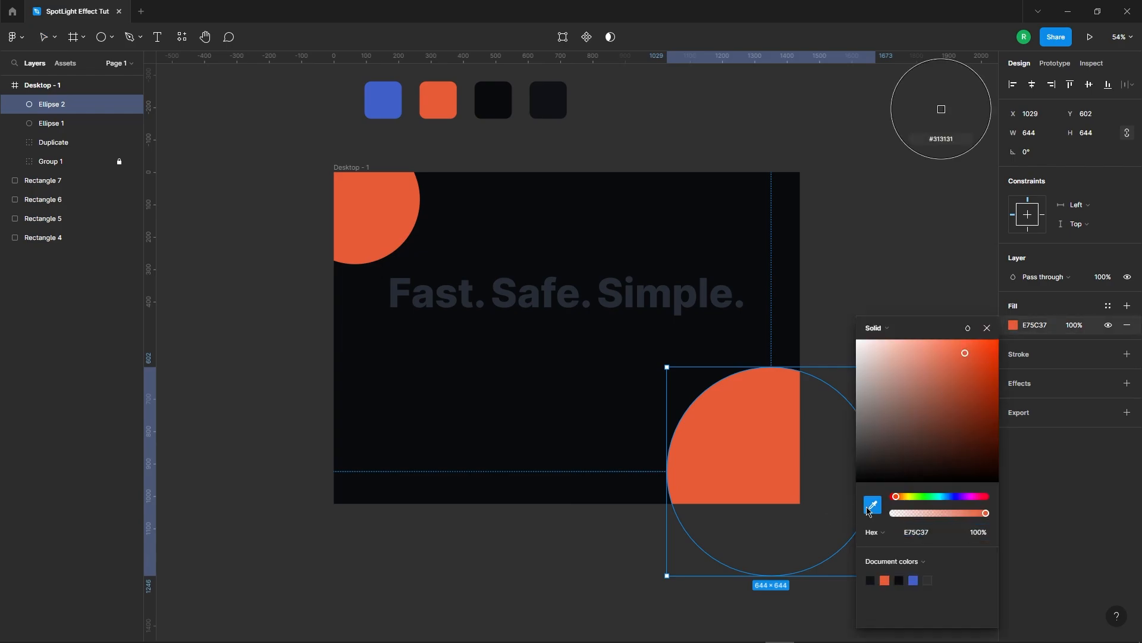
pyautogui.click(383, 99)
pyautogui.click(649, 165)
pyautogui.keyDown('ctrl'); pyautogui.scroll(-2, 410, 241); pyautogui.keyUp('ctrl')
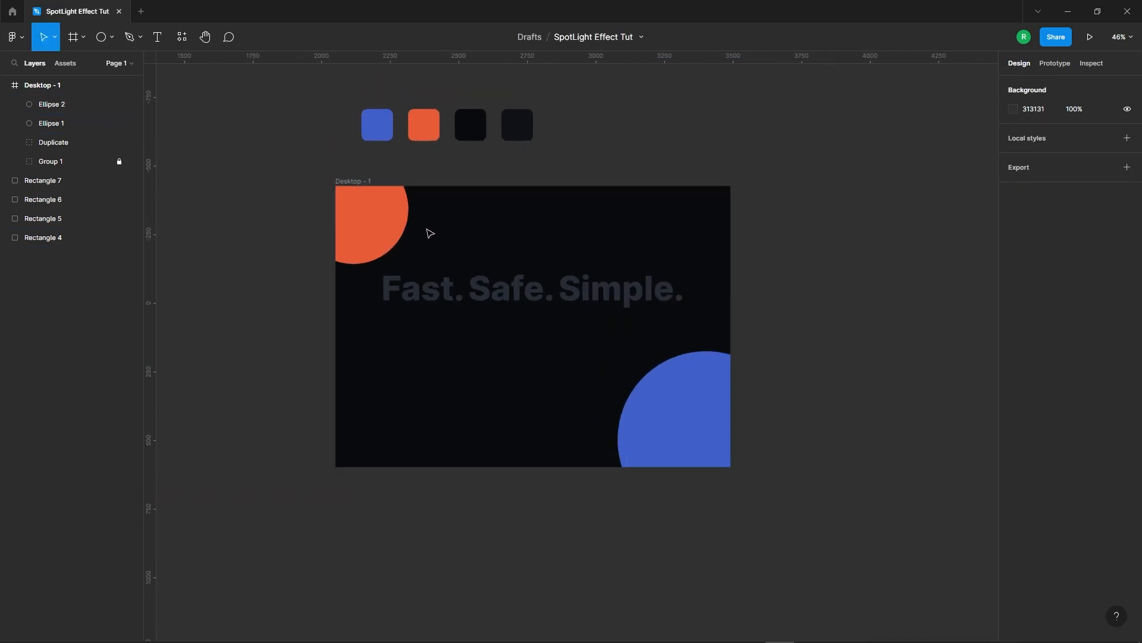
# Apply a layer blur of 424 to both the orange and blue corner circles
pyautogui.click(658, 441)
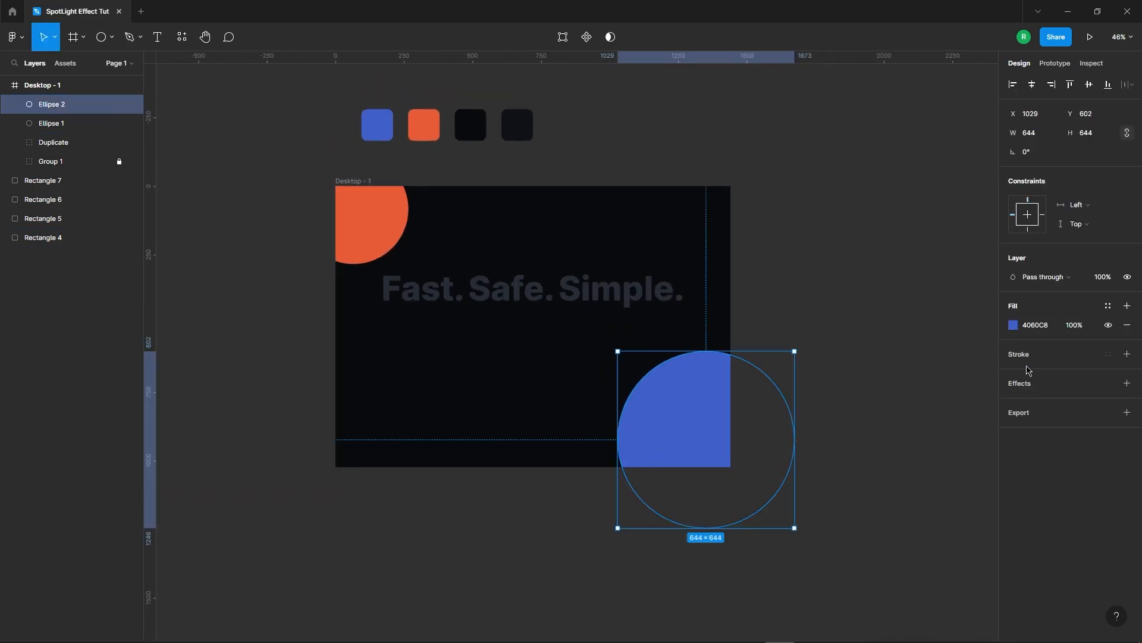
pyautogui.click(931, 387)
pyautogui.click(678, 408)
pyautogui.keyDown('shift'); pyautogui.click(383, 235); pyautogui.keyUp('shift')
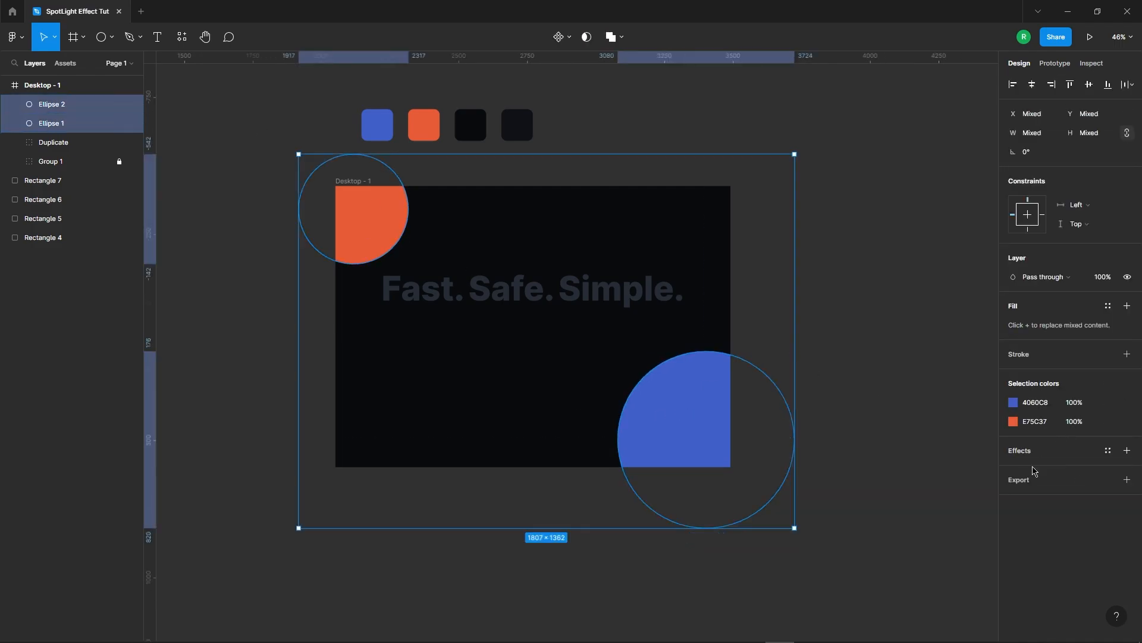
pyautogui.click(1049, 469)
pyautogui.click(1039, 485)
pyautogui.click(1013, 470)
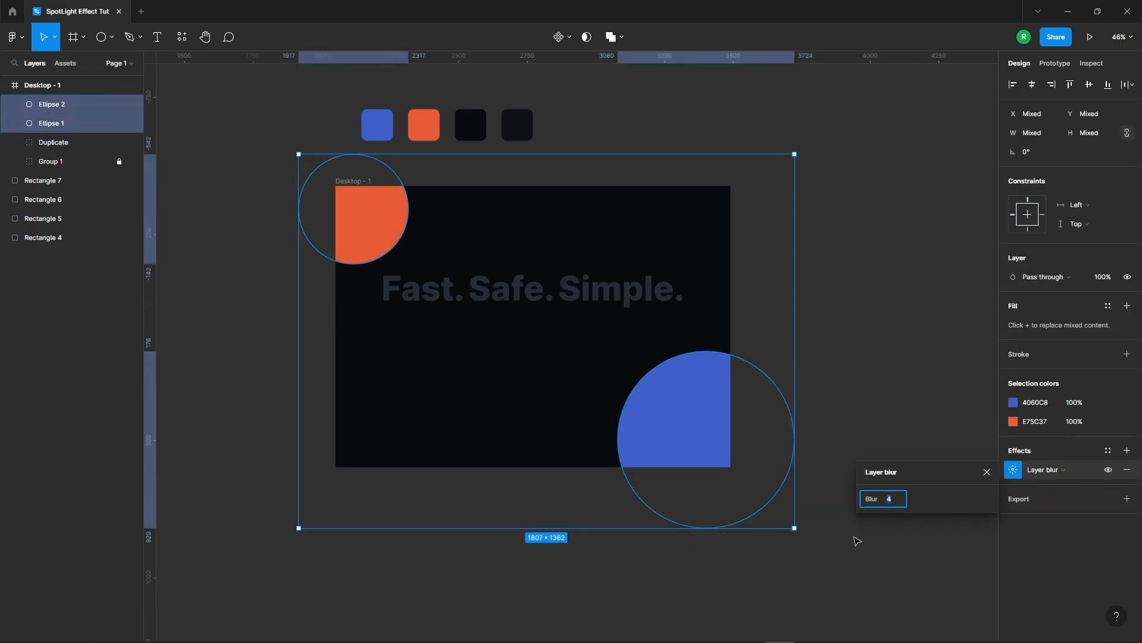
pyautogui.hotkey('shift', 'Up')
pyautogui.hotkey('shift', 'Up')
pyautogui.hotkey('shift', 'Up')
pyautogui.hotkey('shift', 'Up')
pyautogui.hotkey('shift', 'Up')
pyautogui.hotkey('shift', 'Up')
pyautogui.hotkey('shift', 'Up')
pyautogui.hotkey('shift', 'Up')
pyautogui.hotkey('shift', 'Up')
pyautogui.hotkey('shift', 'Up')
pyautogui.hotkey('shift', 'Up')
pyautogui.hotkey('shift', 'Up')
pyautogui.hotkey('shift', 'Up')
pyautogui.hotkey('shift', 'Up')
pyautogui.hotkey('shift', 'Up')
pyautogui.hotkey('shift', 'Up')
pyautogui.hotkey('shift', 'Up')
pyautogui.hotkey('shift', 'Up')
pyautogui.hotkey('shift', 'Up')
pyautogui.hotkey('shift', 'Up')
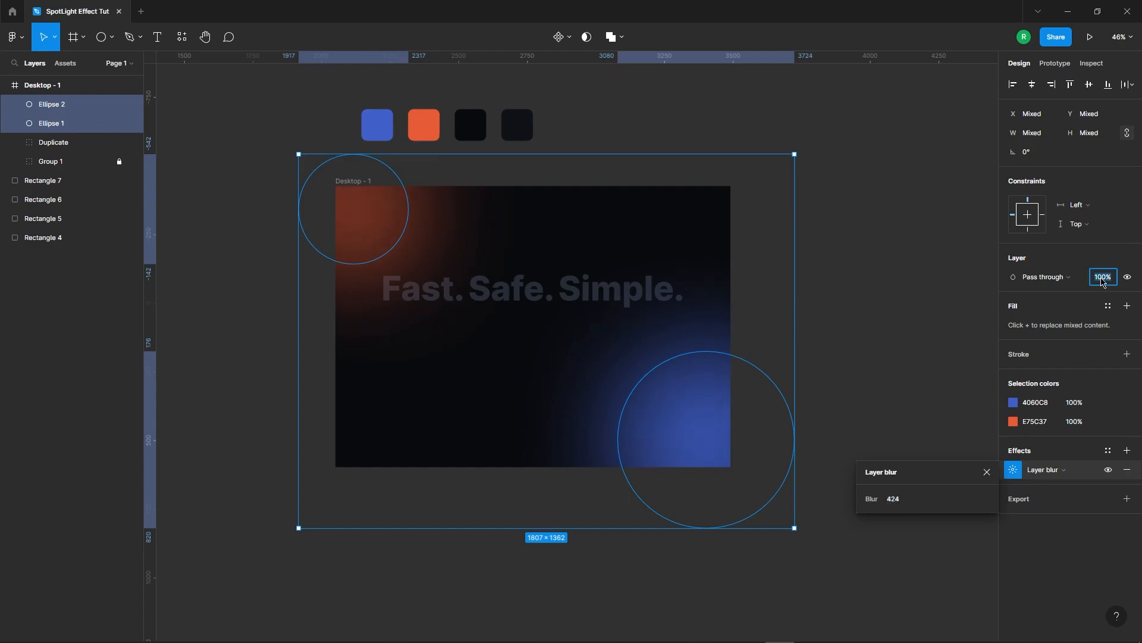
# Lower the layer opacity of both blurred corner circles to 10%
pyautogui.write('20')
pyautogui.press('Return')
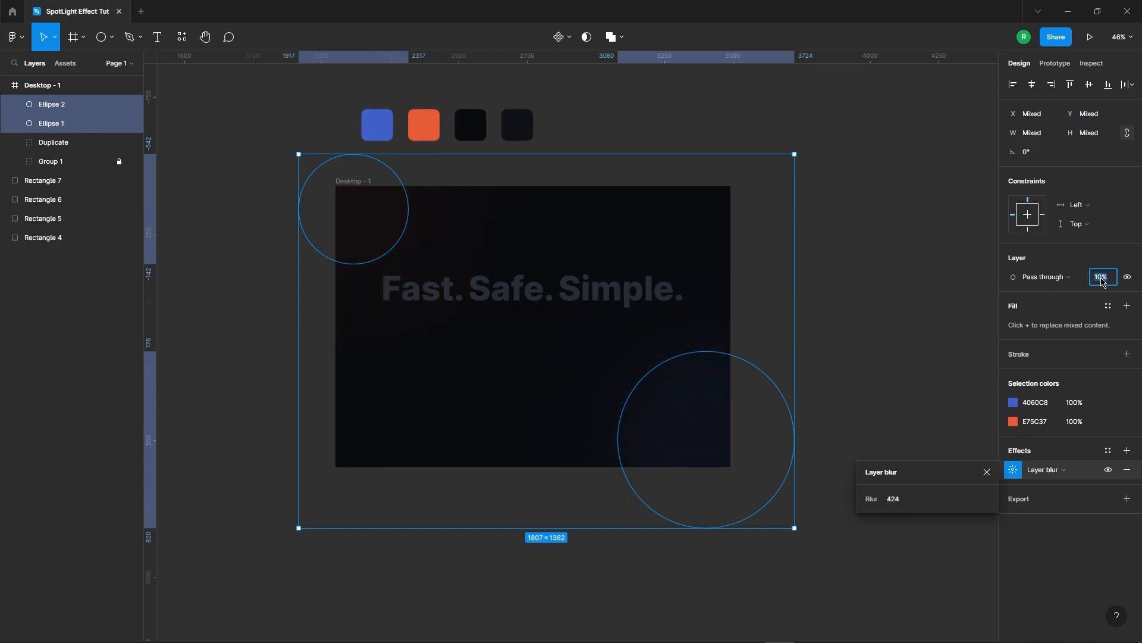
pyautogui.click(829, 244)
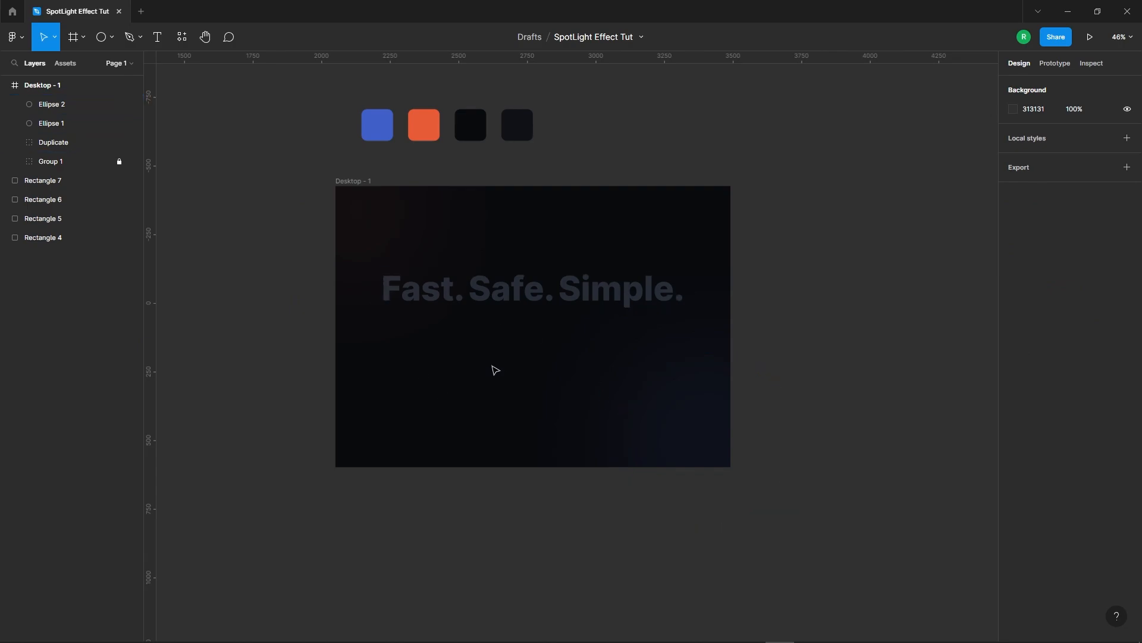
pyautogui.scroll(3, 452, 393)
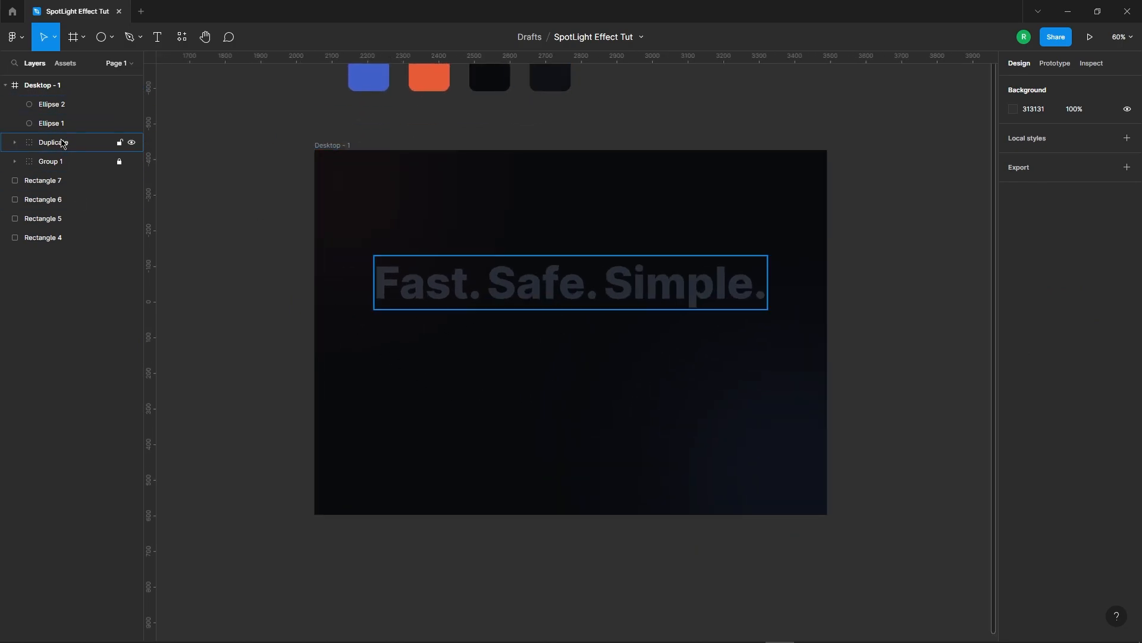
pyautogui.click(63, 143)
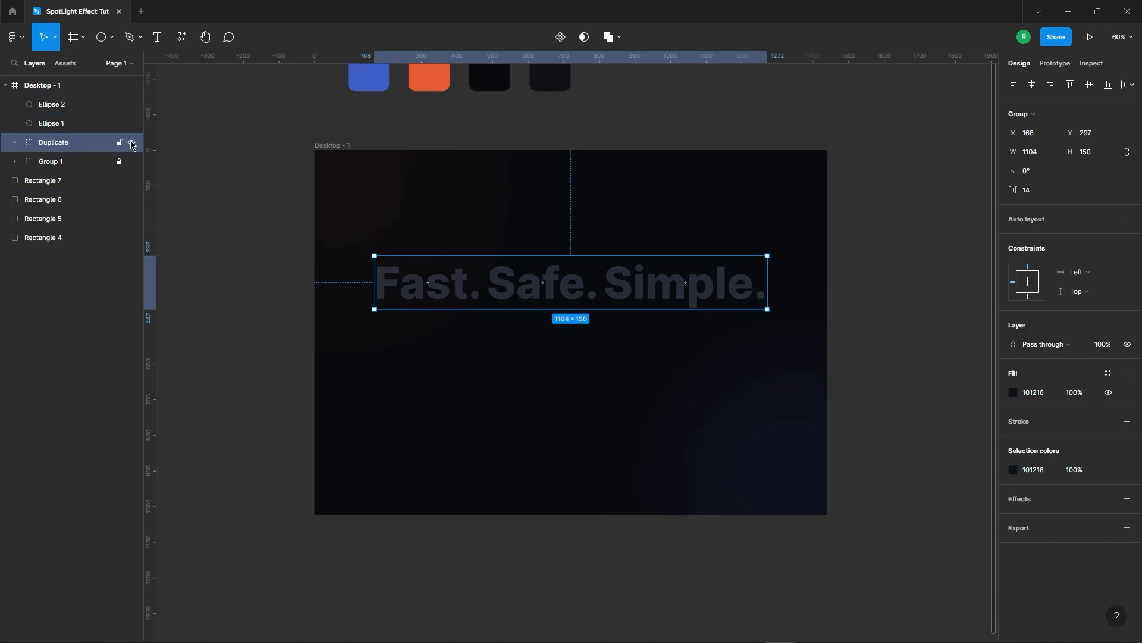
pyautogui.click(790, 200)
pyautogui.scroll(-5, 503, 240)
# Draw a 53 × 53 circle inside the frame below the word "Fast.", at about X 370, Y 642
pyautogui.click(102, 37)
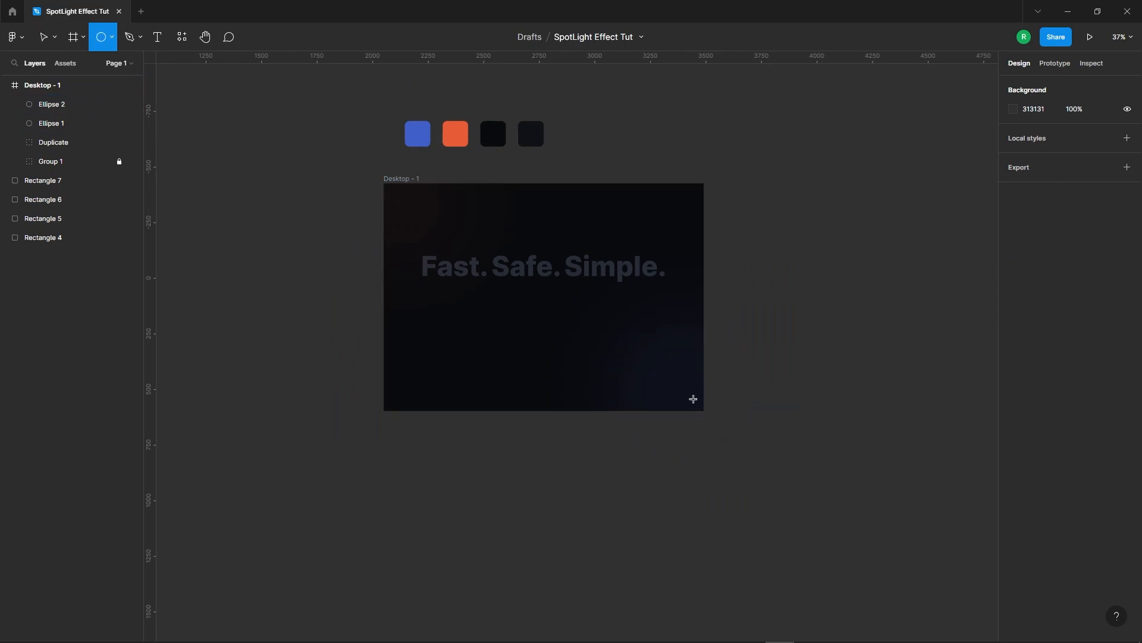
pyautogui.scroll(4, 476, 343)
pyautogui.moveTo(448, 318); pyautogui.dragTo(468, 336)
pyautogui.scroll(4, 487, 374)
# Fill the small circle with the orange swatch colour E75C37
pyautogui.click(1014, 326)
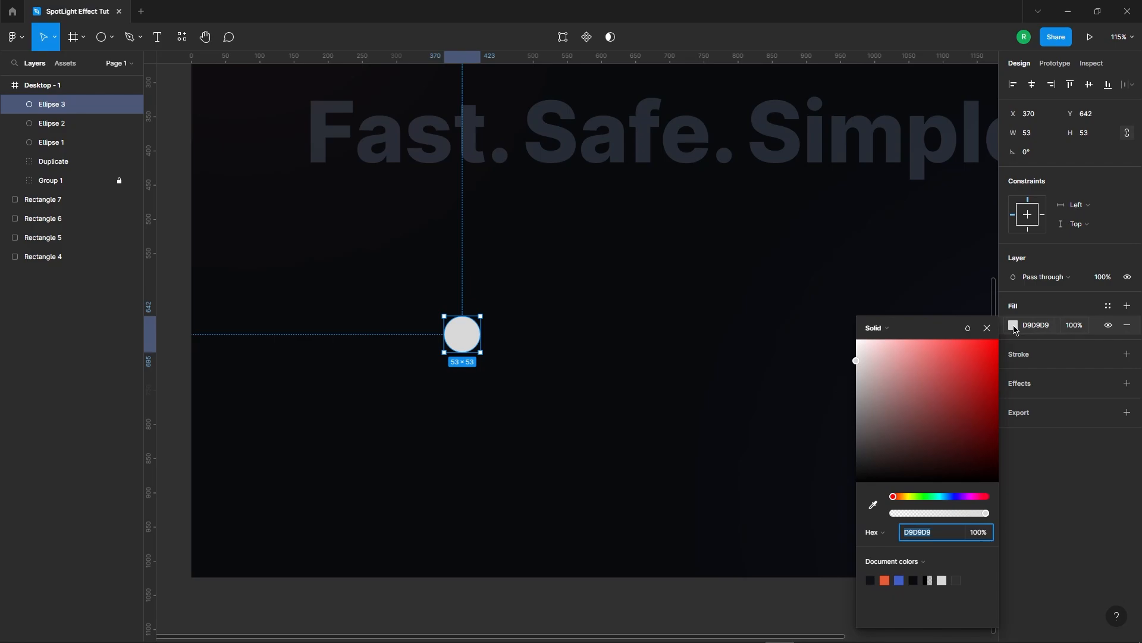
pyautogui.scroll(-5, 570, 254)
pyautogui.scroll(3, 521, 115)
pyautogui.press('i')
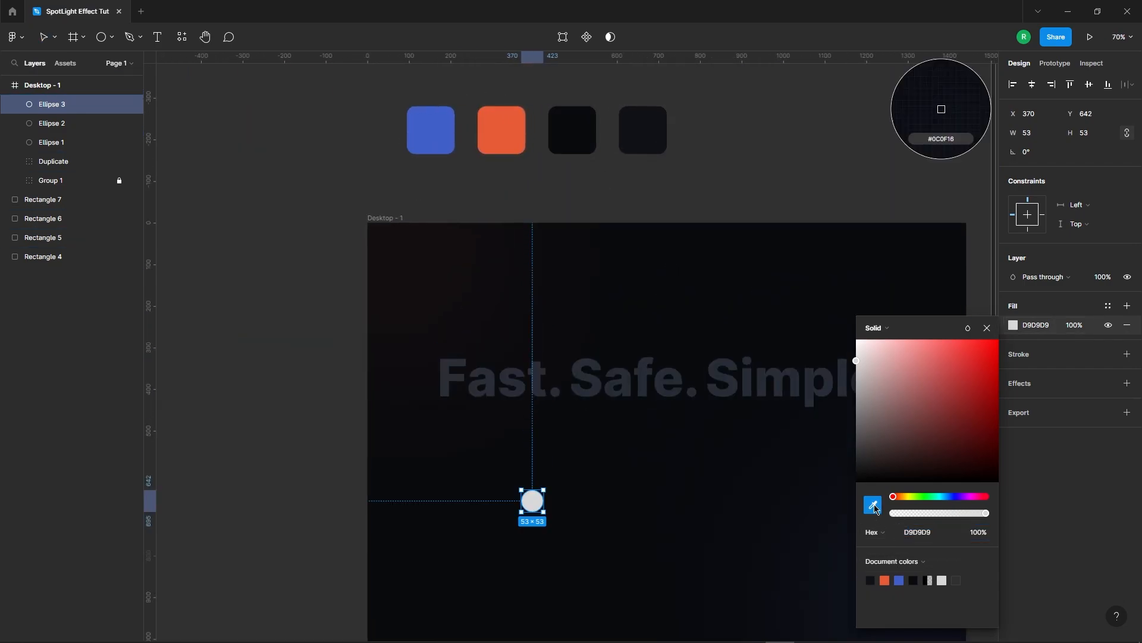
pyautogui.click(511, 137)
pyautogui.scroll(-3, 566, 449)
pyautogui.scroll(4, 490, 293)
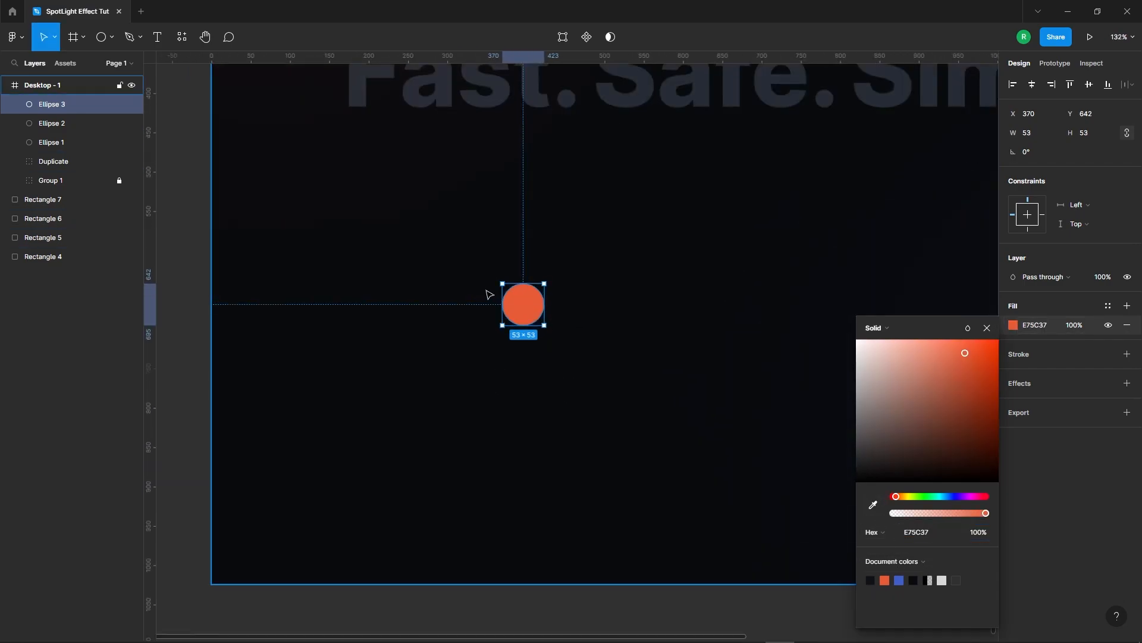
# Add a layer blur of 48 to the small orange circle
pyautogui.click(987, 329)
pyautogui.click(1126, 383)
pyautogui.click(1047, 402)
pyautogui.click(1052, 415)
pyautogui.click(1013, 403)
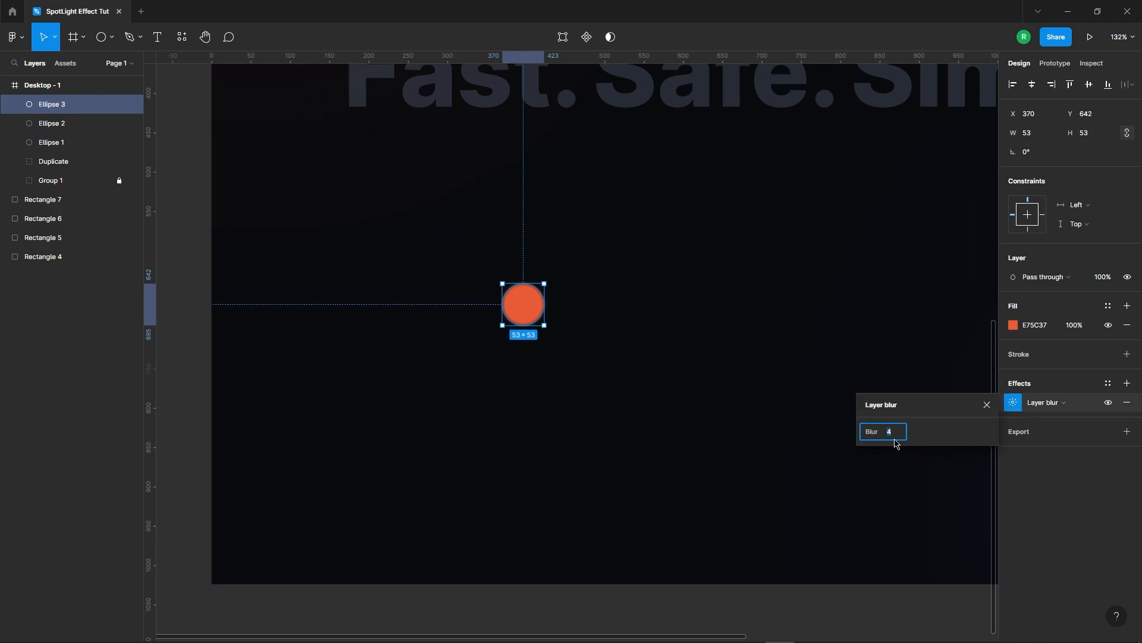
pyautogui.write('44')
pyautogui.press('Return')
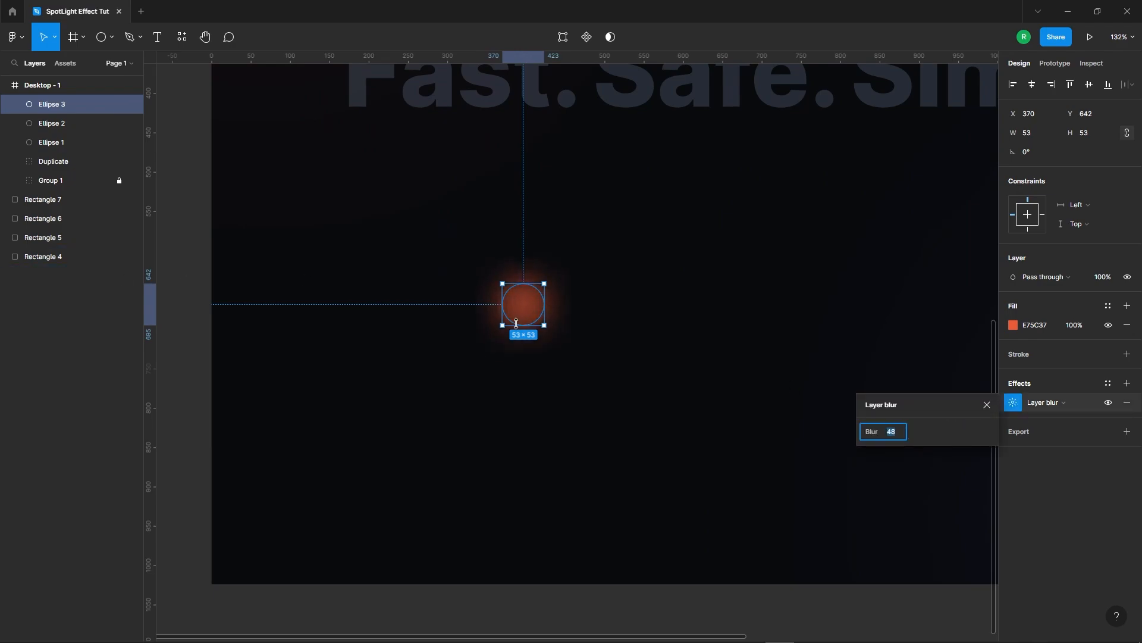
# Place a copy of the small circle directly beside the original at X 423, filled with the blue swatch colour 4060C8
pyautogui.moveTo(516, 323); pyautogui.dragTo(564, 310)
pyautogui.click(1013, 325)
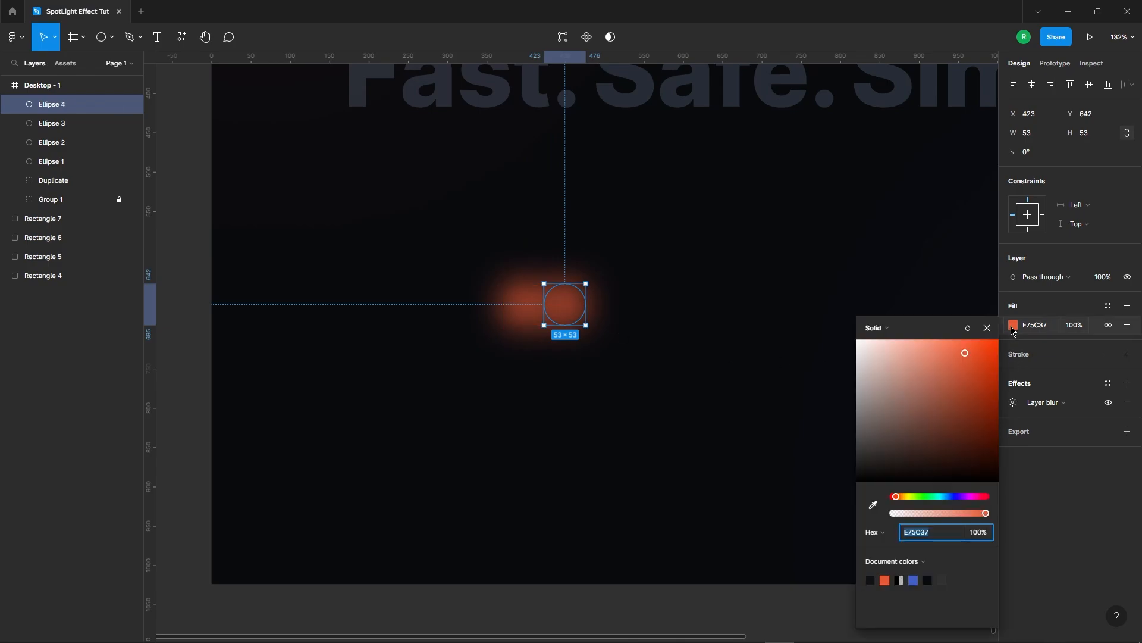
pyautogui.scroll(-3, 559, 268)
pyautogui.scroll(10, 558, 301)
pyautogui.click(873, 505)
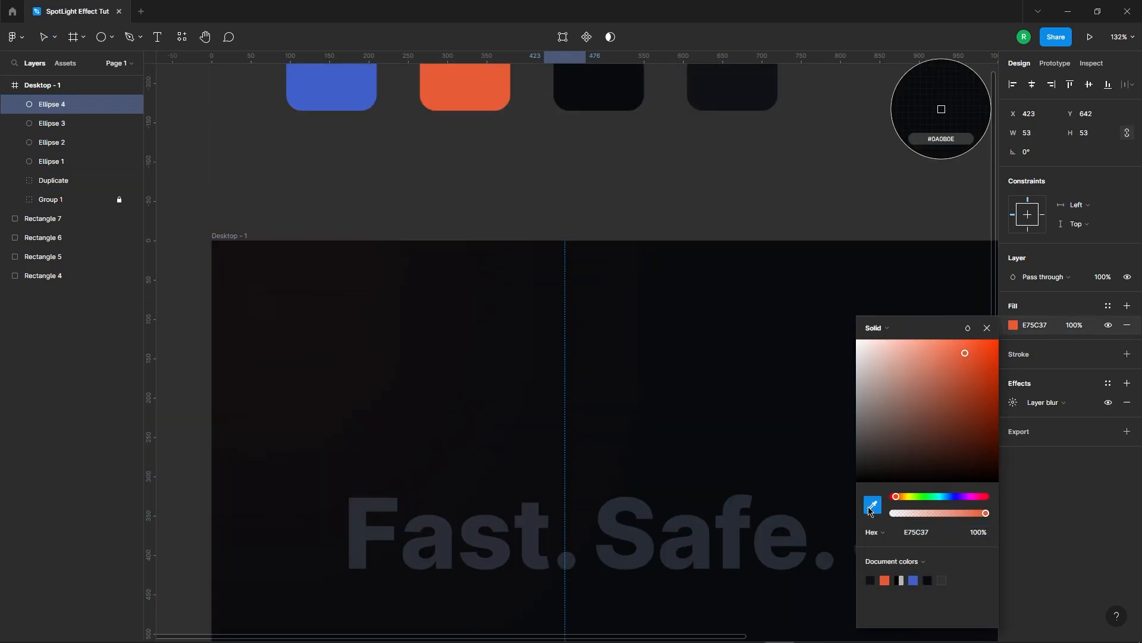
pyautogui.click(329, 77)
pyautogui.scroll(-7, 467, 278)
pyautogui.click(612, 395)
# Move the small blue circle towards the orange one so that they overlap by about 18 px
pyautogui.scroll(5, 577, 339)
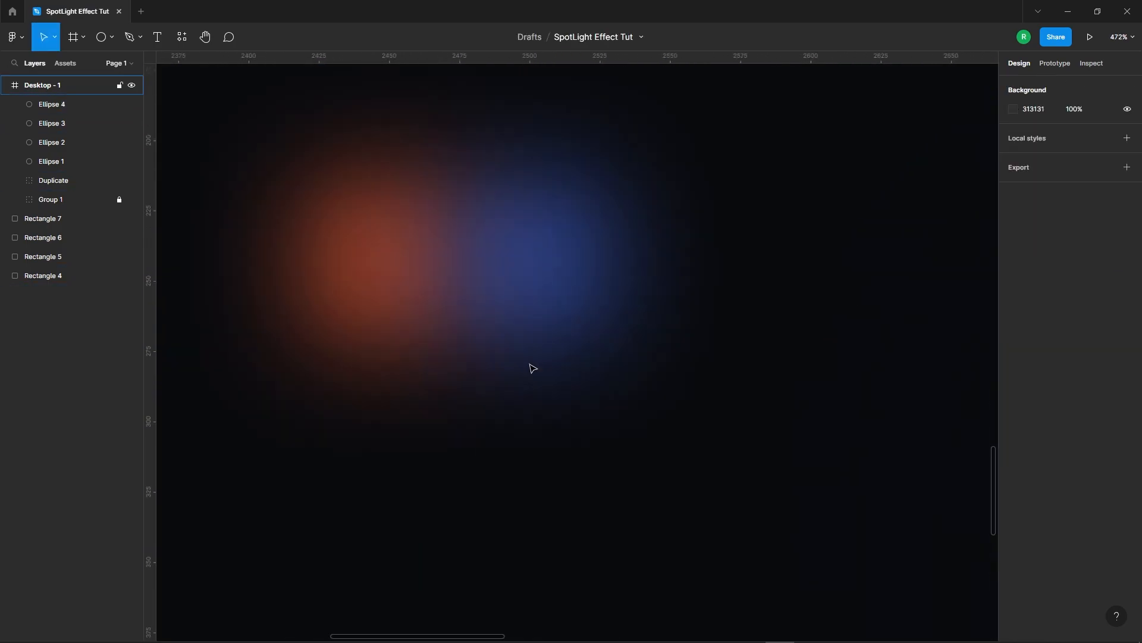
pyautogui.click(350, 254)
pyautogui.click(543, 270)
pyautogui.moveTo(544, 270); pyautogui.dragTo(486, 272)
pyautogui.click(705, 274)
pyautogui.scroll(-3, 684, 285)
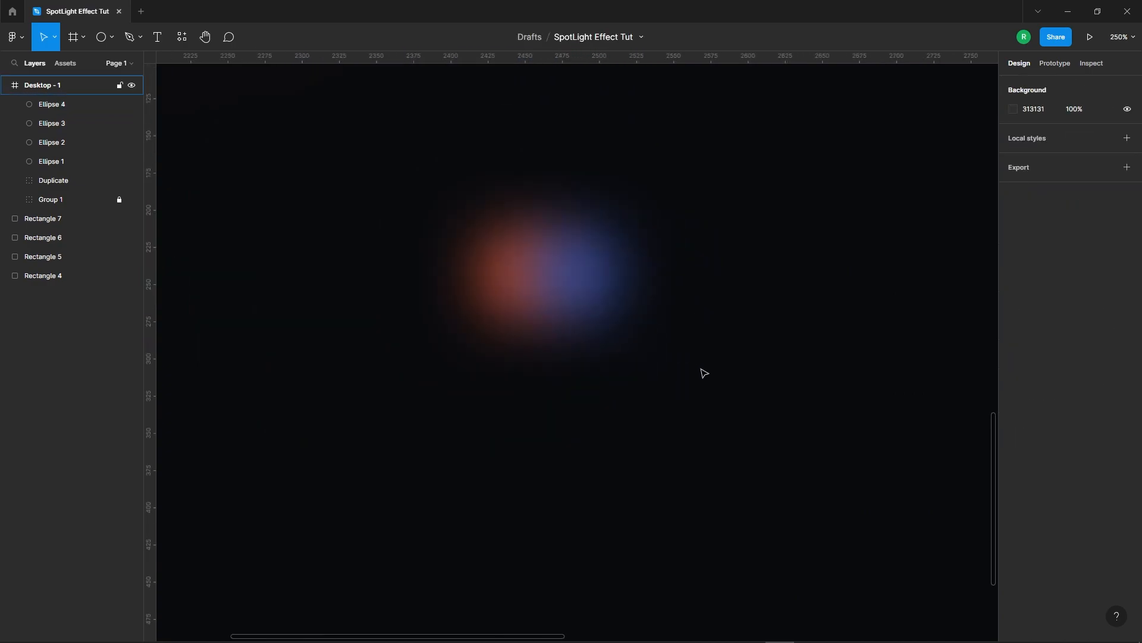
pyautogui.click(526, 279)
pyautogui.click(580, 273)
pyautogui.scroll(-2, 604, 394)
pyautogui.click(605, 397)
pyautogui.scroll(-2, 605, 397)
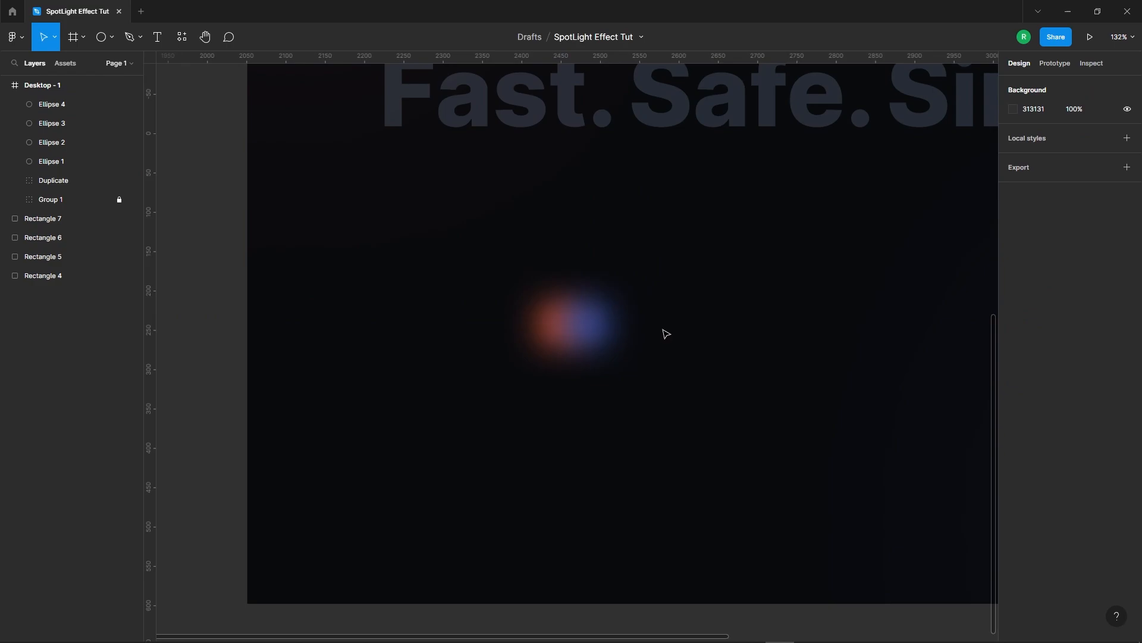
# Lock the "Duplicate" text group
pyautogui.scroll(3, 663, 332)
pyautogui.click(501, 308)
pyautogui.click(120, 180)
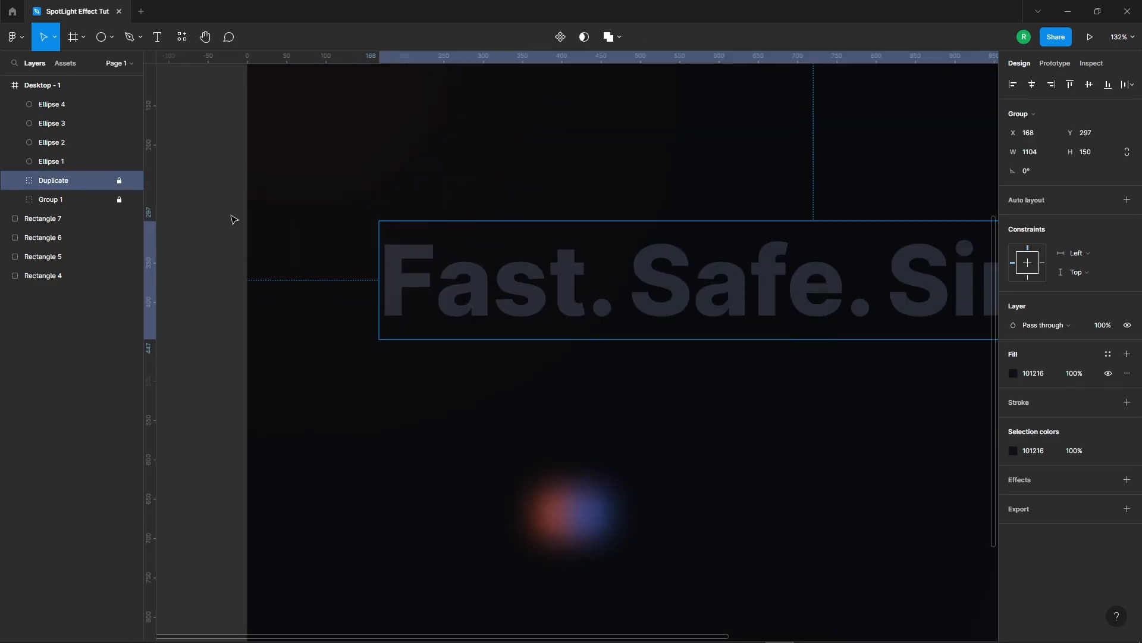
pyautogui.click(232, 216)
# Move the two small glow circles out of the frame onto the empty canvas to its right
pyautogui.scroll(-3, 333, 393)
pyautogui.moveTo(418, 413); pyautogui.dragTo(523, 492)
pyautogui.moveTo(449, 452); pyautogui.dragTo(957, 321)
pyautogui.scroll(-3, 291, 309)
pyautogui.scroll(5, 607, 334)
pyautogui.click(566, 390)
# Group the two small glow circles and place a copy of the group 49 px below the original
pyautogui.moveTo(466, 213); pyautogui.dragTo(577, 330)
pyautogui.rightClick(488, 272)
pyautogui.click(528, 386)
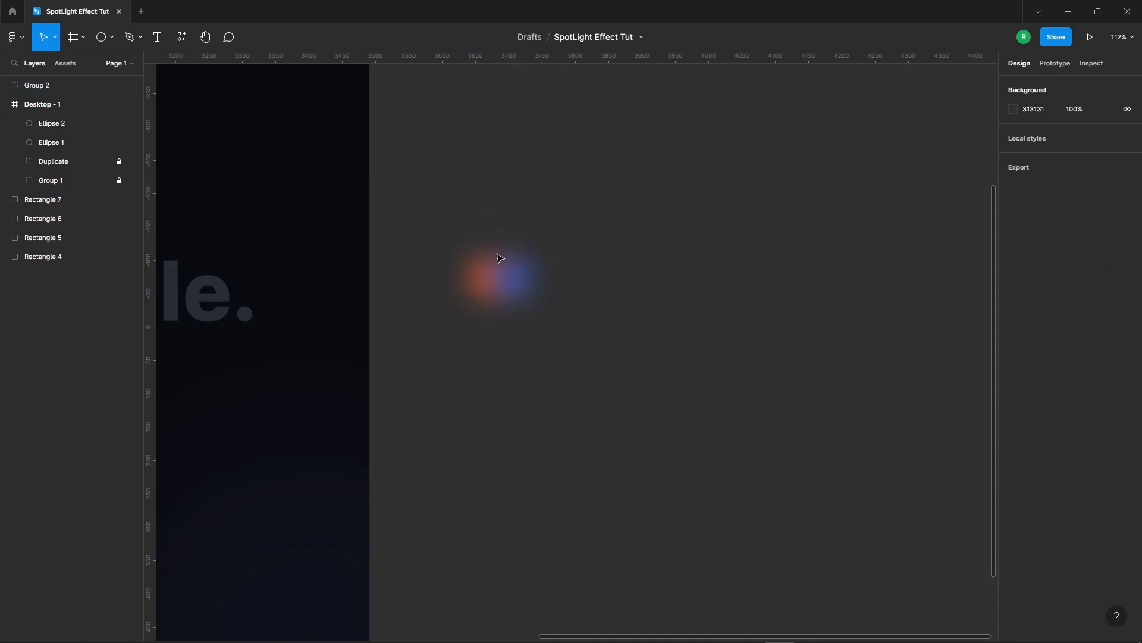
pyautogui.moveTo(512, 280); pyautogui.dragTo(511, 348)
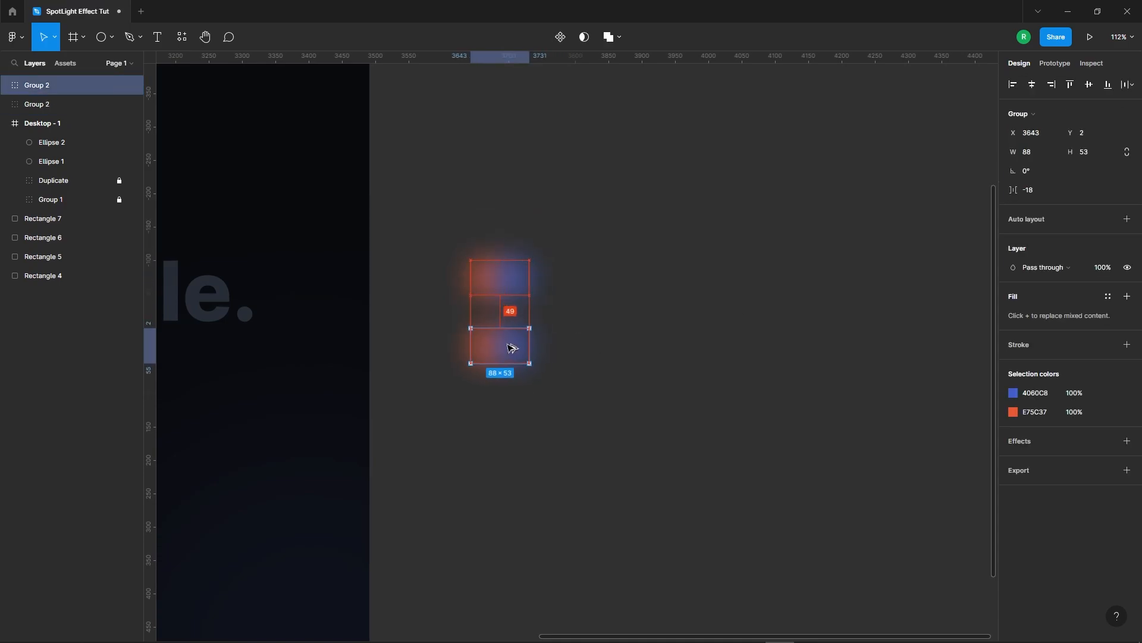
pyautogui.click(616, 324)
pyautogui.click(513, 281)
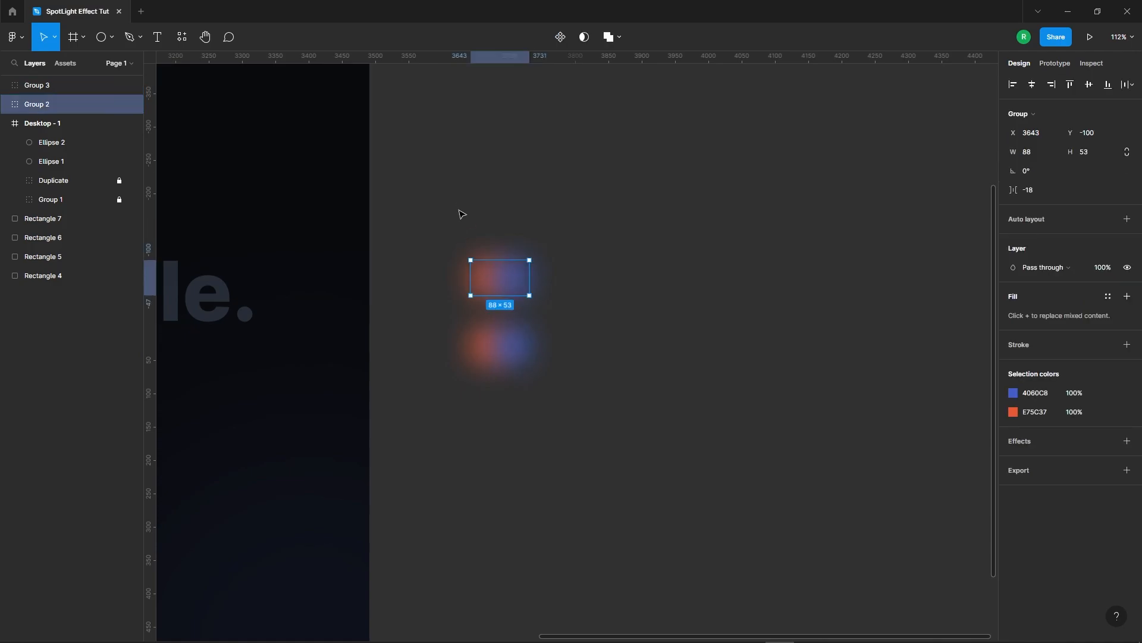
# Turn the two glow groups into a component set
pyautogui.moveTo(459, 215); pyautogui.dragTo(602, 437)
pyautogui.click(573, 39)
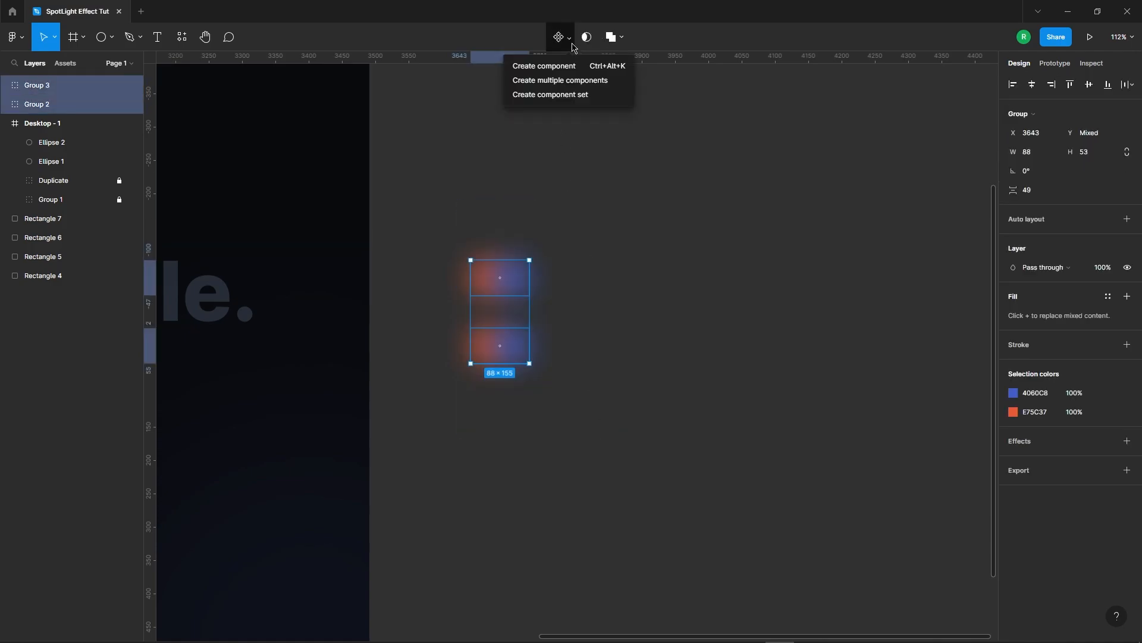
pyautogui.click(568, 96)
pyautogui.click(656, 257)
# Set the layer opacity of the upper variant, Group 2, to 0%
pyautogui.click(499, 300)
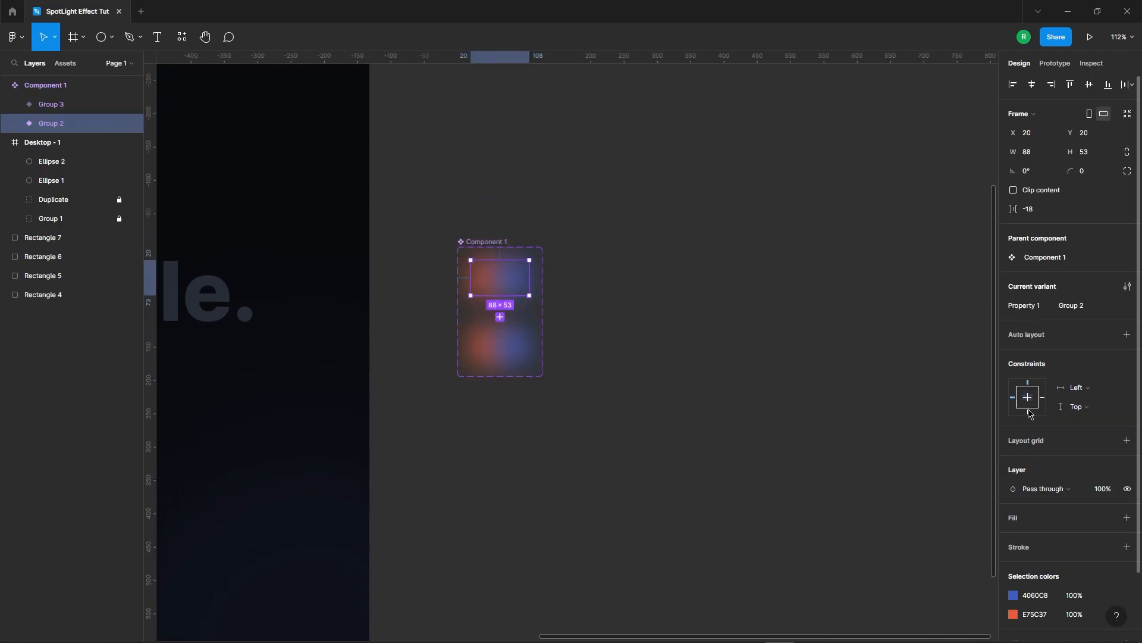
pyautogui.click(1105, 488)
pyautogui.write('0')
pyautogui.press('Return')
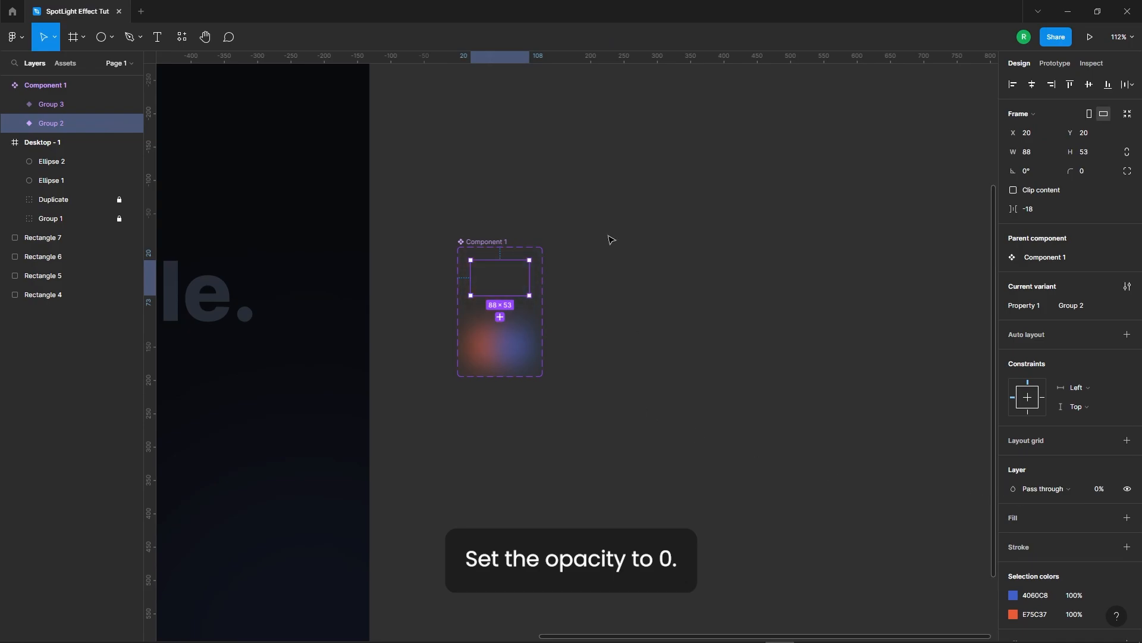
pyautogui.click(418, 286)
# Connect the Group 2 variant to Group 3 with a While hovering, Change to prototype interaction
pyautogui.click(503, 277)
pyautogui.click(1055, 63)
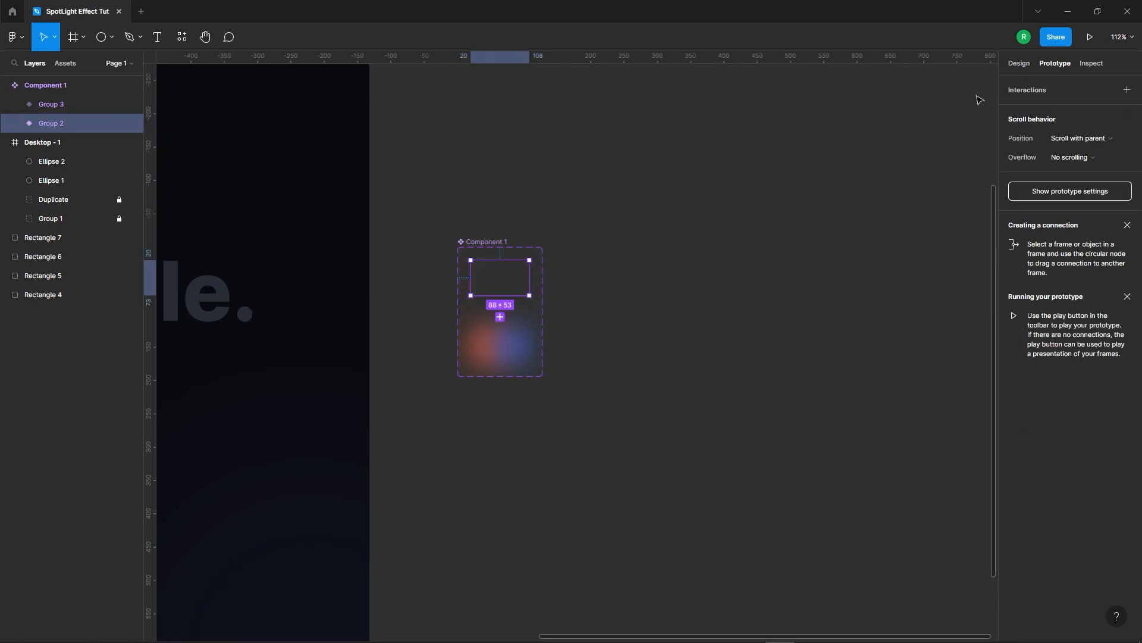
pyautogui.moveTo(505, 351); pyautogui.dragTo(505, 351)
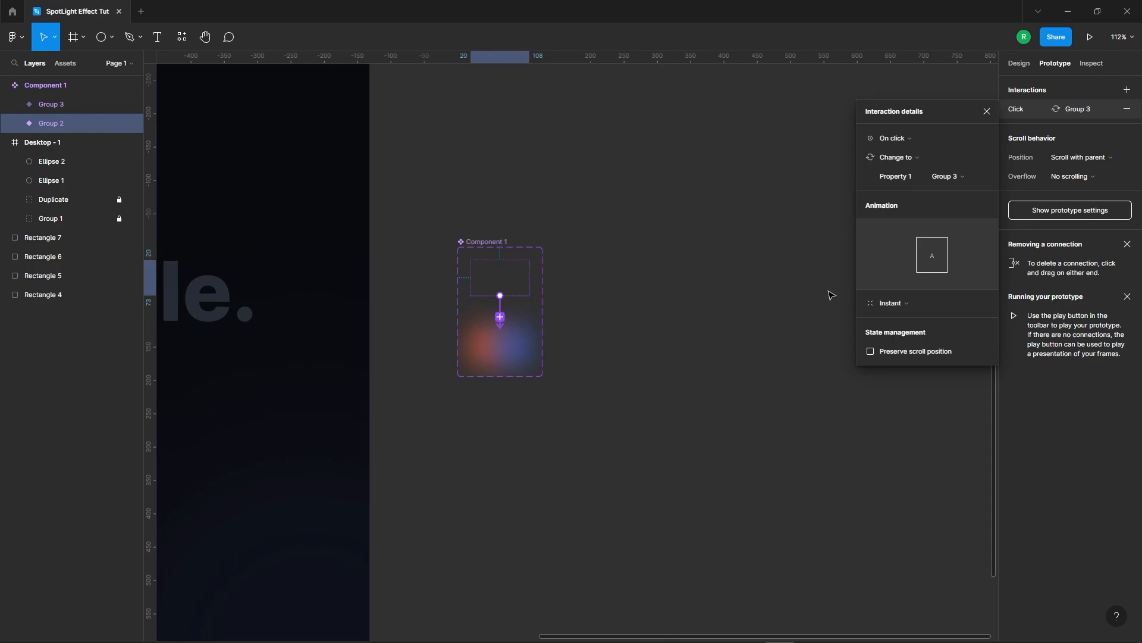
pyautogui.click(901, 138)
pyautogui.click(902, 160)
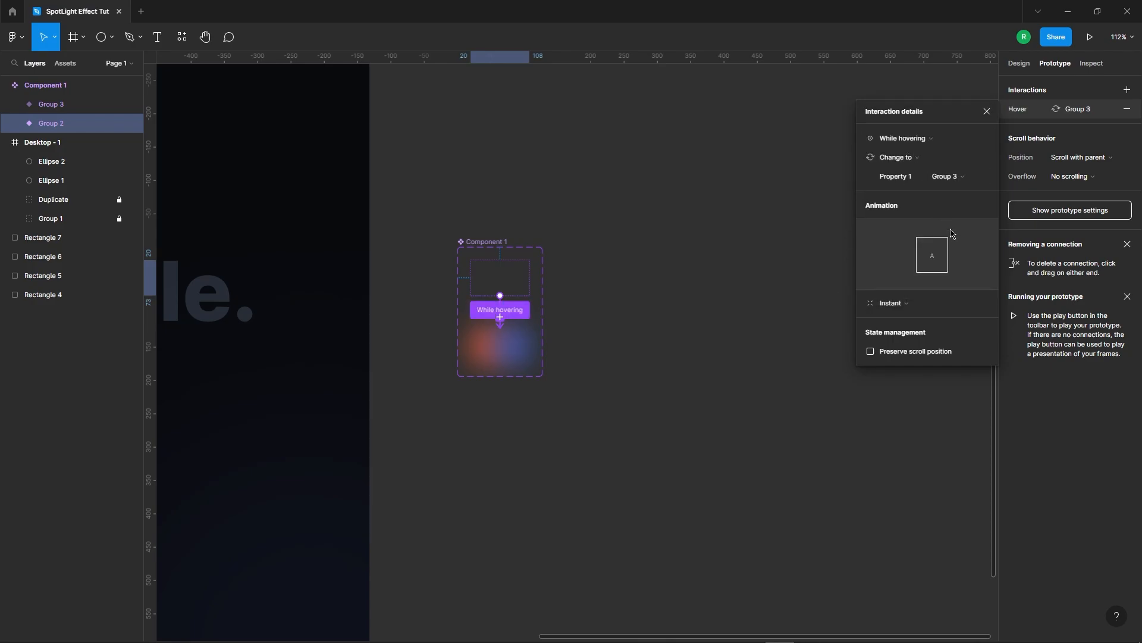
# Set the hover interaction's animation to Smart animate with Ease in and out easing
pyautogui.click(889, 304)
pyautogui.click(907, 331)
pyautogui.click(896, 325)
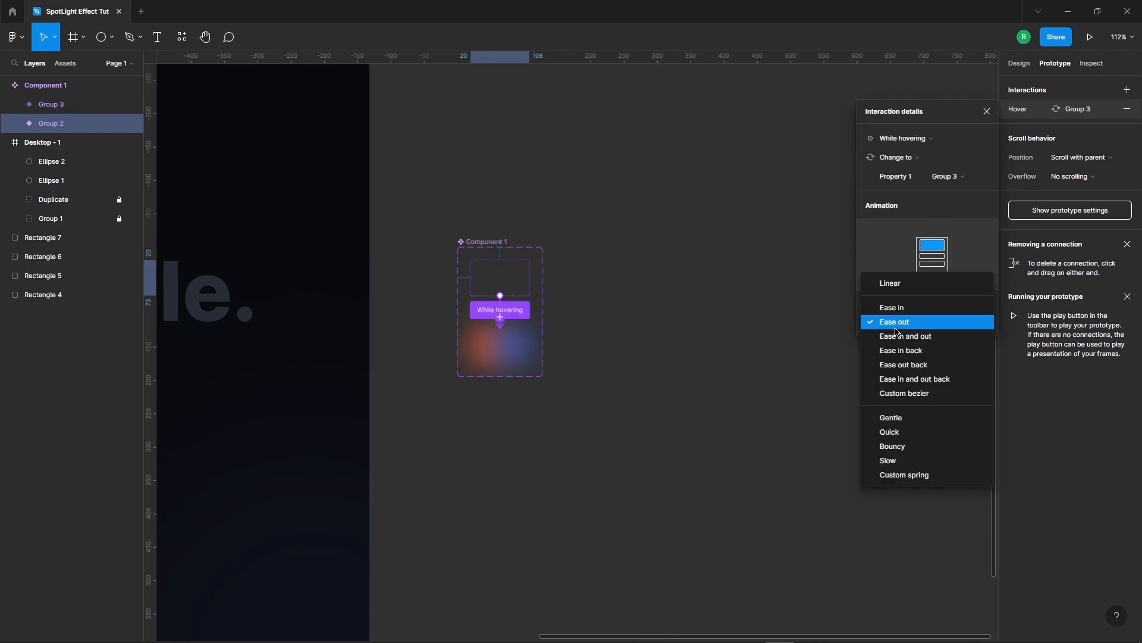
pyautogui.click(900, 337)
pyautogui.click(740, 360)
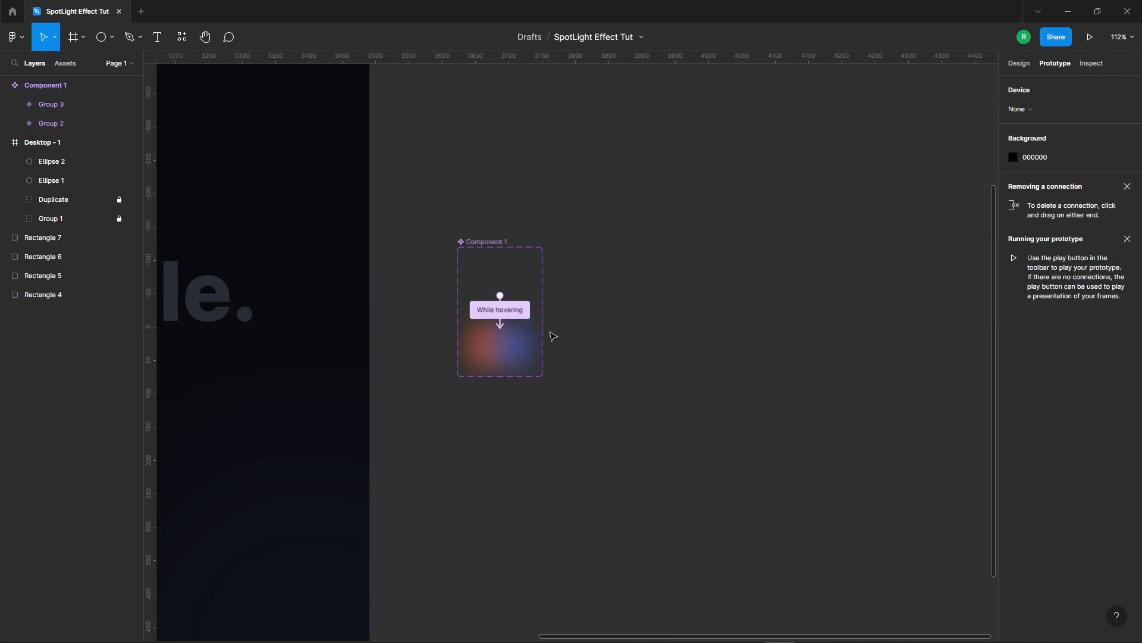
# Place an instance of Component 1 on the empty canvas and set its opacity to 100%
pyautogui.click(64, 63)
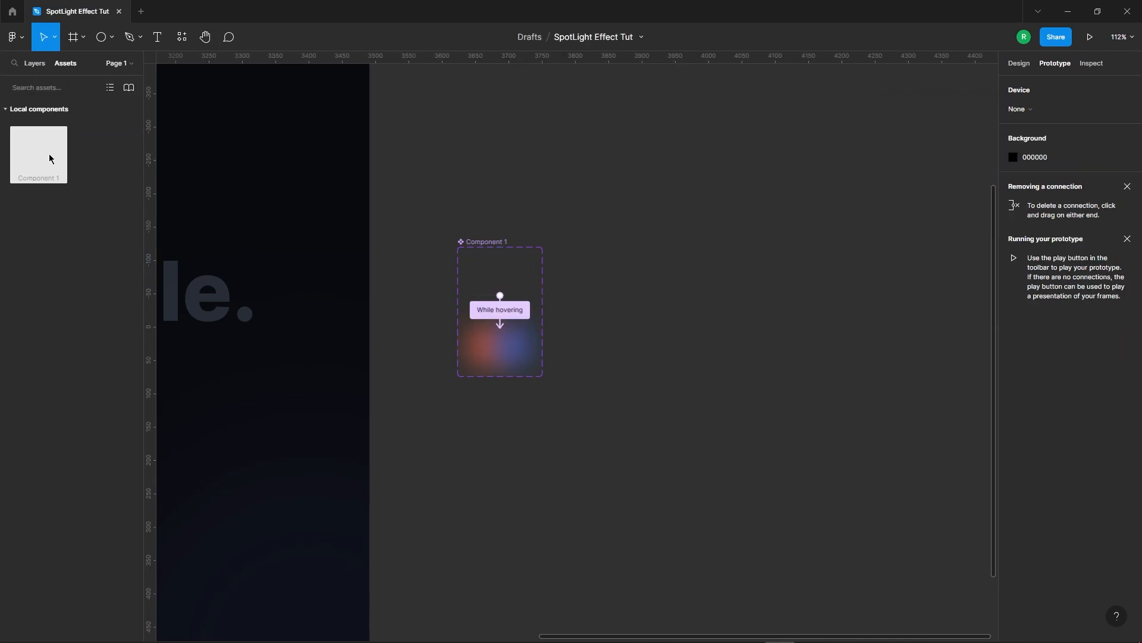
pyautogui.click(690, 230)
pyautogui.click(1020, 64)
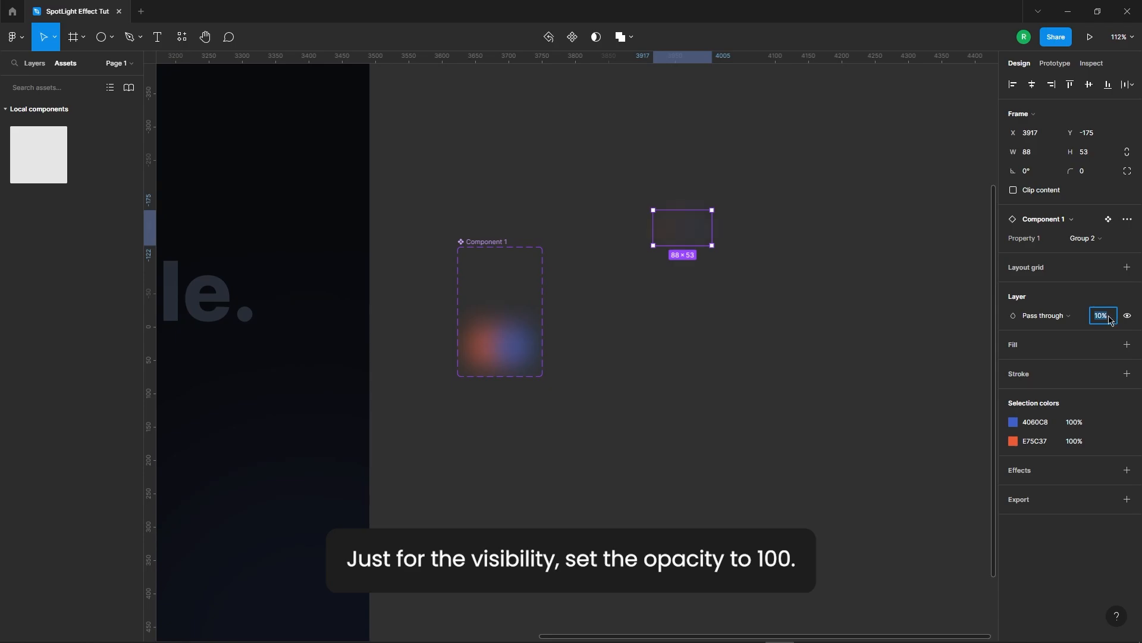
pyautogui.write('100')
pyautogui.press('Return')
pyautogui.click(821, 283)
# Move the component instance into the frame, just above the start of "Fast.", at about X 124, Y 244
pyautogui.scroll(-5, 821, 284)
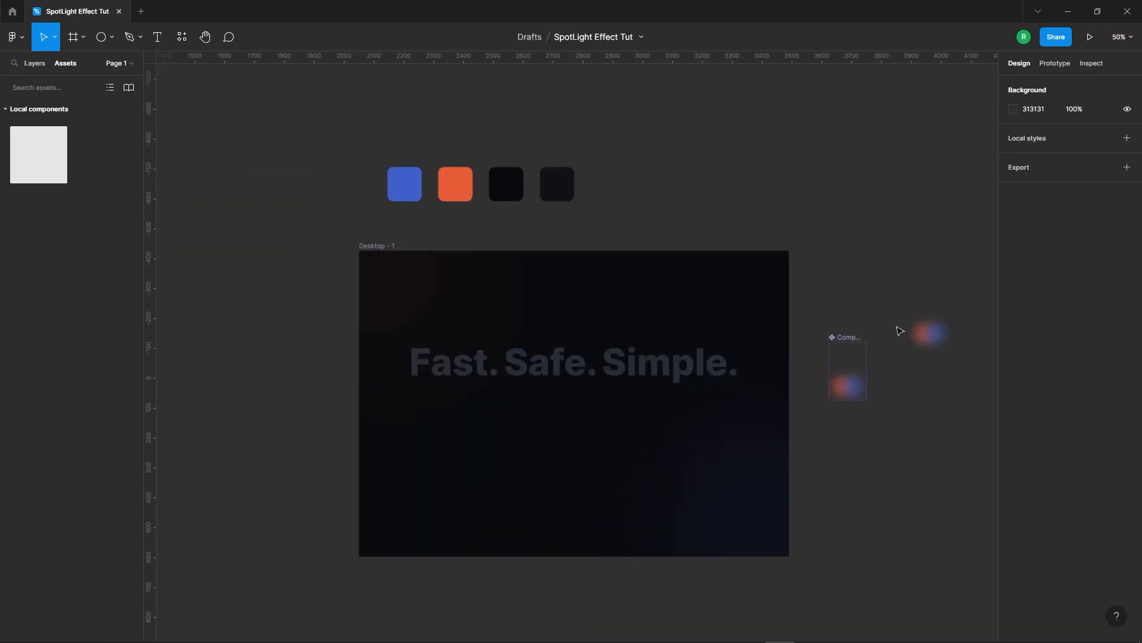
pyautogui.moveTo(939, 338); pyautogui.dragTo(408, 332)
pyautogui.scroll(5, 472, 485)
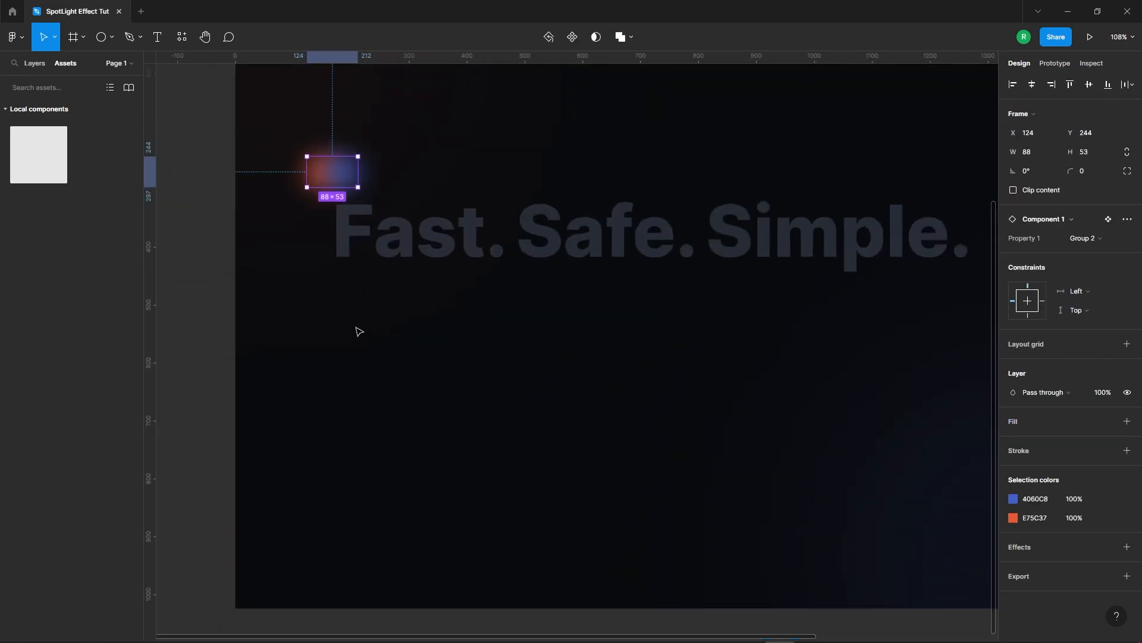
# Duplicate the component instance across the full width of the text, forming a row of 16 with -15 spacing at Y 290
pyautogui.moveTo(301, 204); pyautogui.dragTo(349, 224)
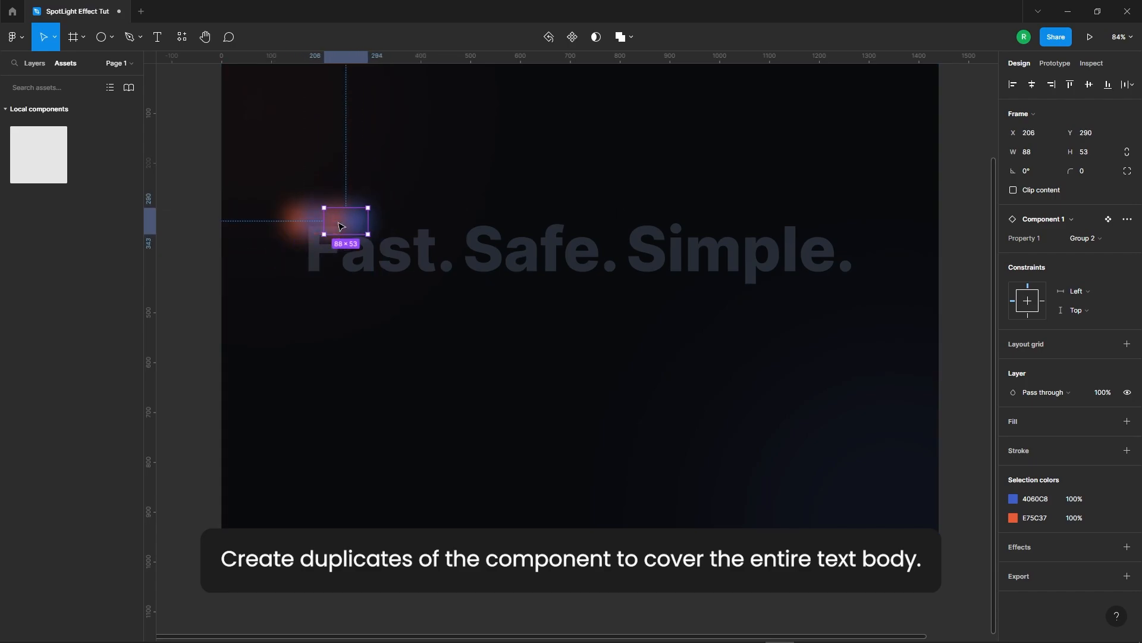
pyautogui.scroll(5, 337, 222)
pyautogui.scroll(-5, 361, 236)
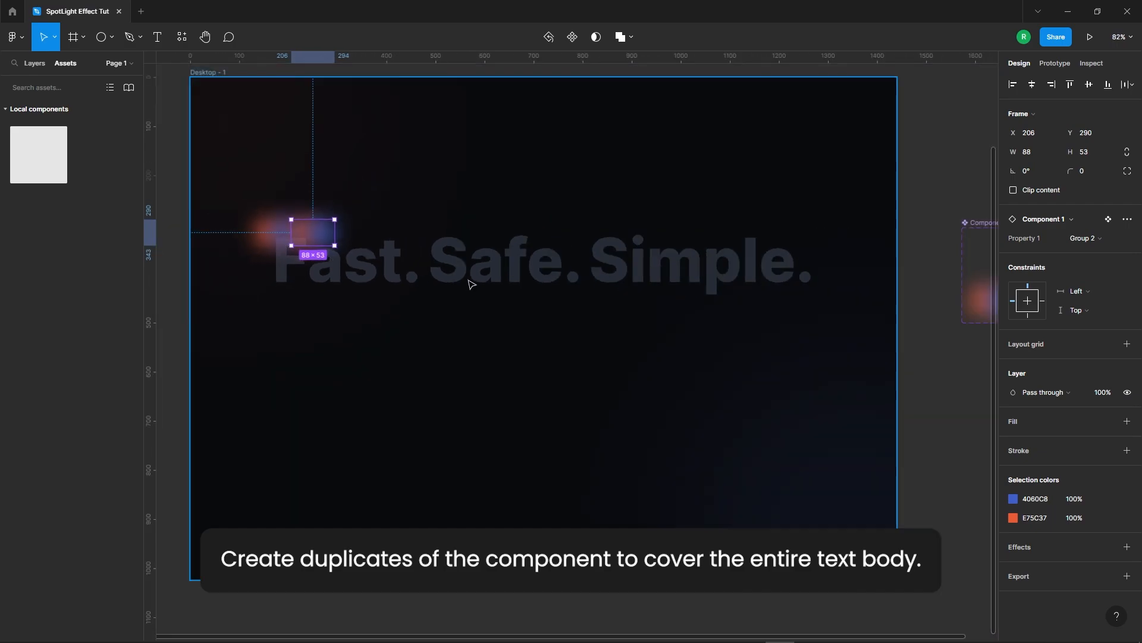
pyautogui.hotkey('ctrl', 'd')
pyautogui.hotkey('ctrl', 'd')
pyautogui.hotkey('ctrl', 'd')
pyautogui.hotkey('ctrl', 'd')
pyautogui.hotkey('ctrl', 'd')
pyautogui.hotkey('ctrl', 'd')
pyautogui.hotkey('ctrl', 'd')
pyautogui.hotkey('ctrl', 'd')
pyautogui.hotkey('ctrl', 'd')
pyautogui.hotkey('ctrl', 'd')
pyautogui.hotkey('ctrl', 'd')
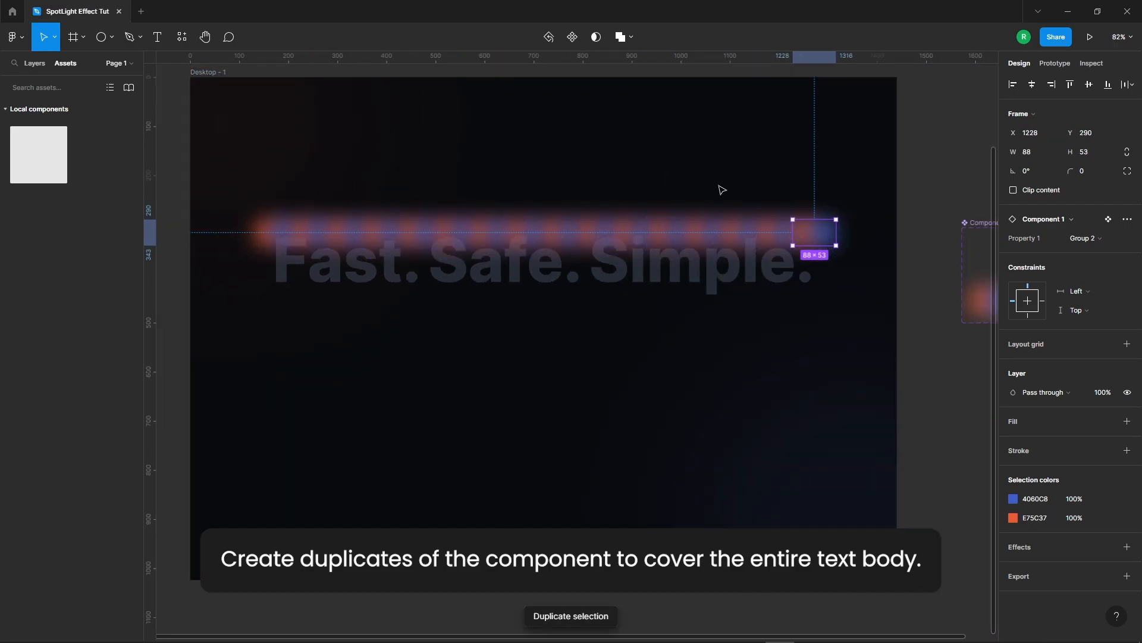
# Duplicate the whole row of component instances downward into three rows without vertical gaps, covering the text's height
pyautogui.moveTo(846, 191); pyautogui.dragTo(276, 160)
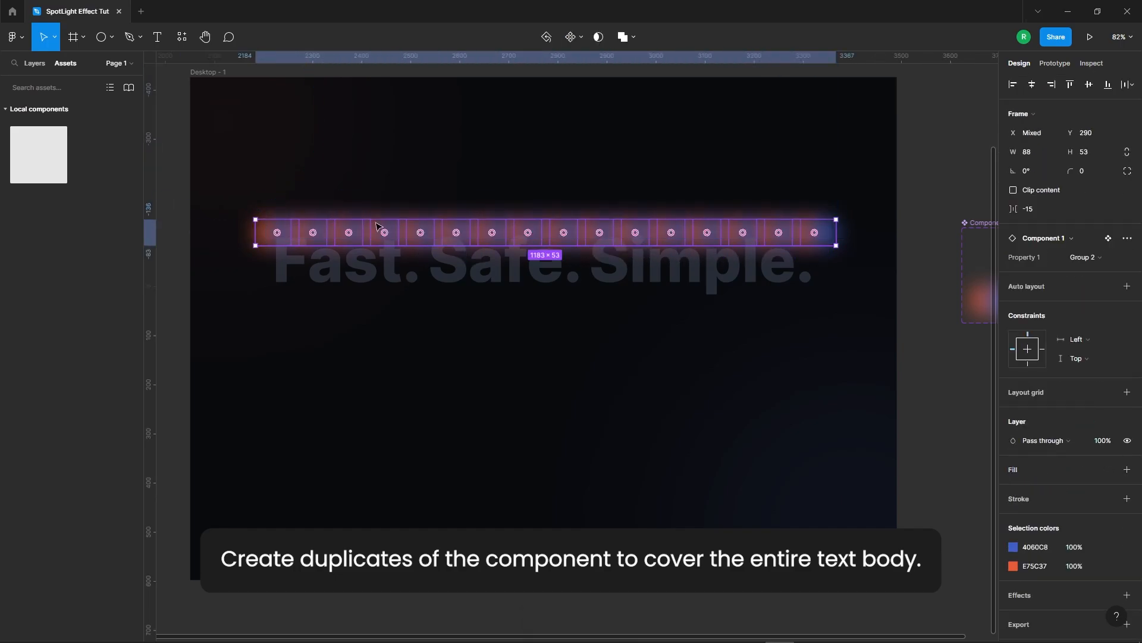
pyautogui.moveTo(540, 240); pyautogui.dragTo(587, 291)
pyautogui.click(828, 345)
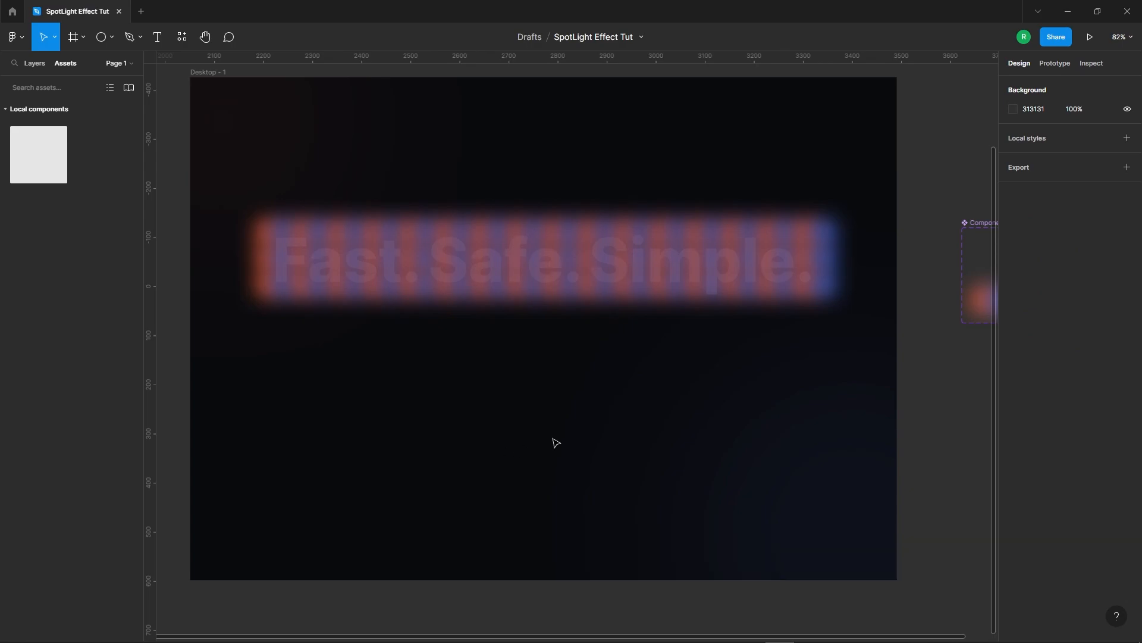
# Shift the whole three-row grid of component instances to X 123 and group it
pyautogui.moveTo(235, 220); pyautogui.dragTo(293, 256)
pyautogui.hotkey('ctrl', 'z')
pyautogui.moveTo(873, 210)
pyautogui.mouseDown()
pyautogui.moveTo(711, 333)
pyautogui.moveTo(271, 334)
pyautogui.mouseUp()
pyautogui.keyDown('shift'); pyautogui.click(266, 164); pyautogui.keyUp('shift')
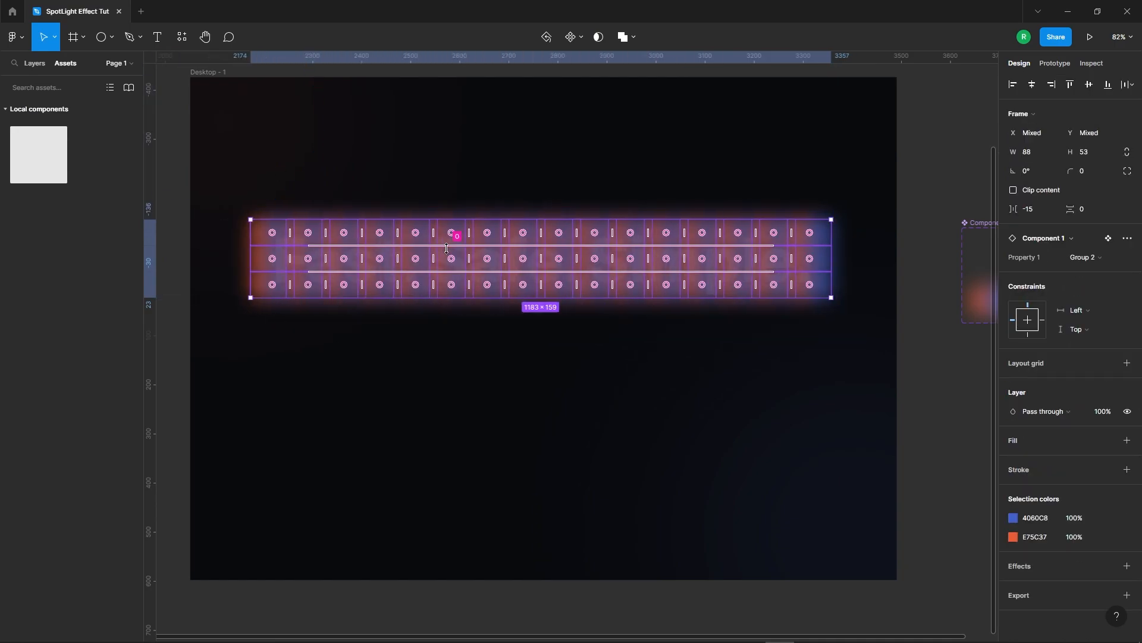
pyautogui.rightClick(507, 268)
pyautogui.click(535, 363)
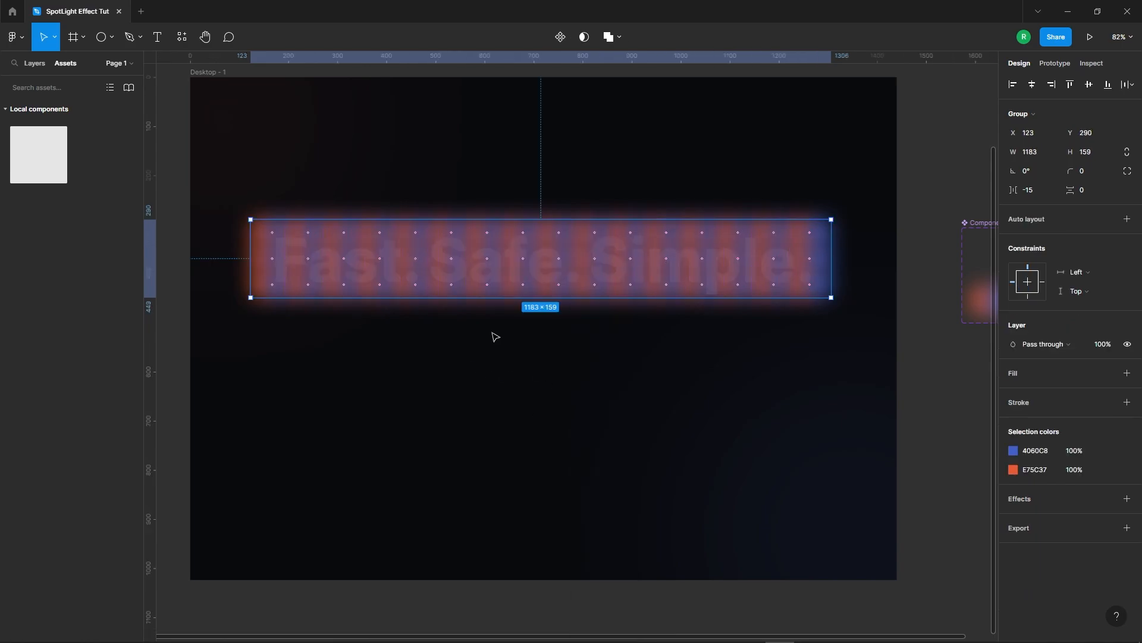
pyautogui.click(521, 212)
# Set the opacity of all component instances inside the new Group 2 over the text to 0%
pyautogui.click(34, 63)
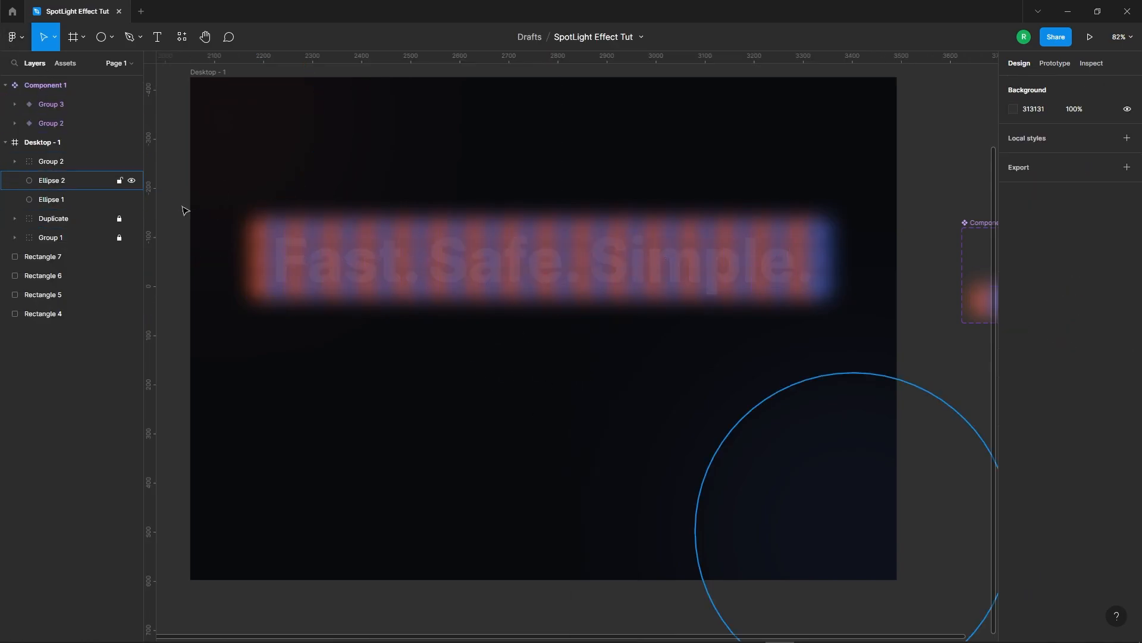
pyautogui.click(517, 276)
pyautogui.click(14, 162)
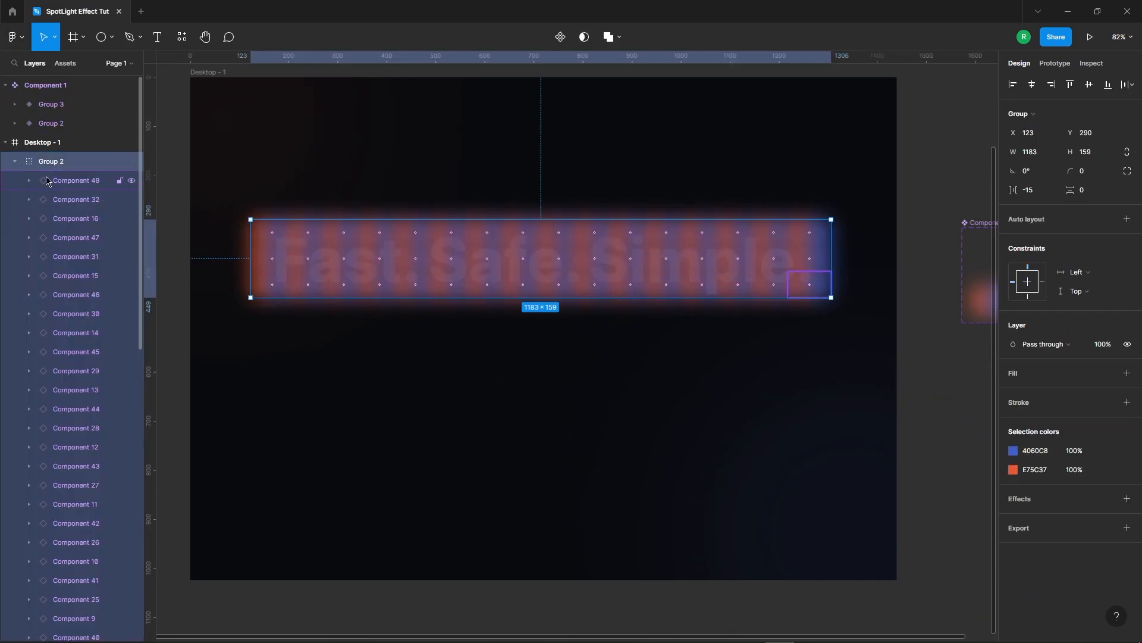
pyautogui.click(46, 180)
pyautogui.scroll(-10, 89, 357)
pyautogui.keyDown('shift'); pyautogui.click(77, 479); pyautogui.keyUp('shift')
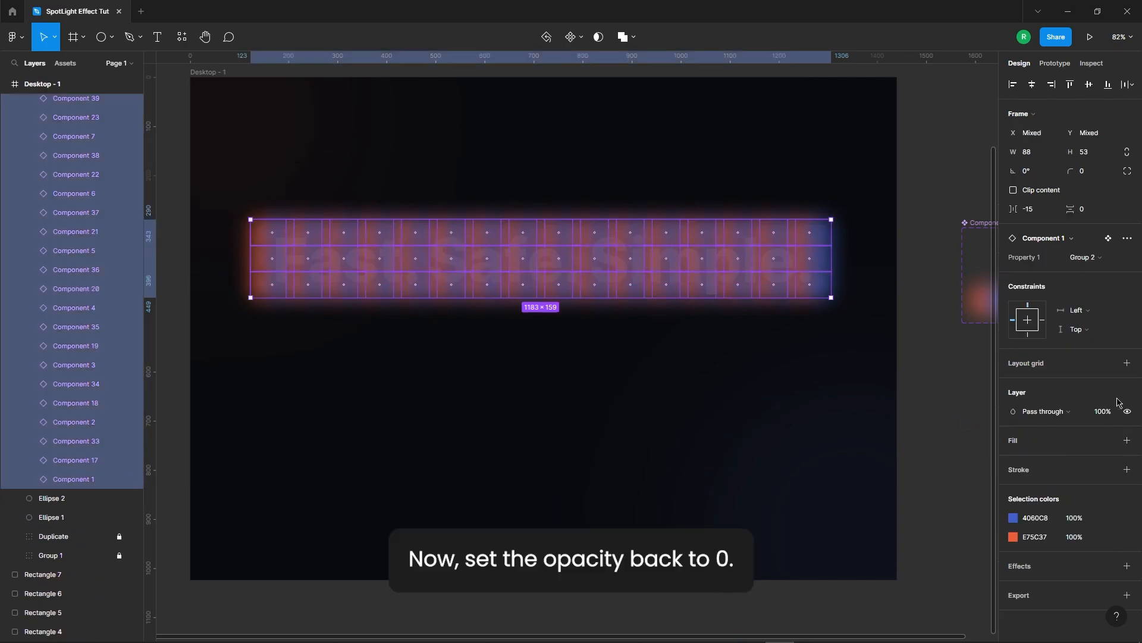
pyautogui.write('0')
pyautogui.press('Return')
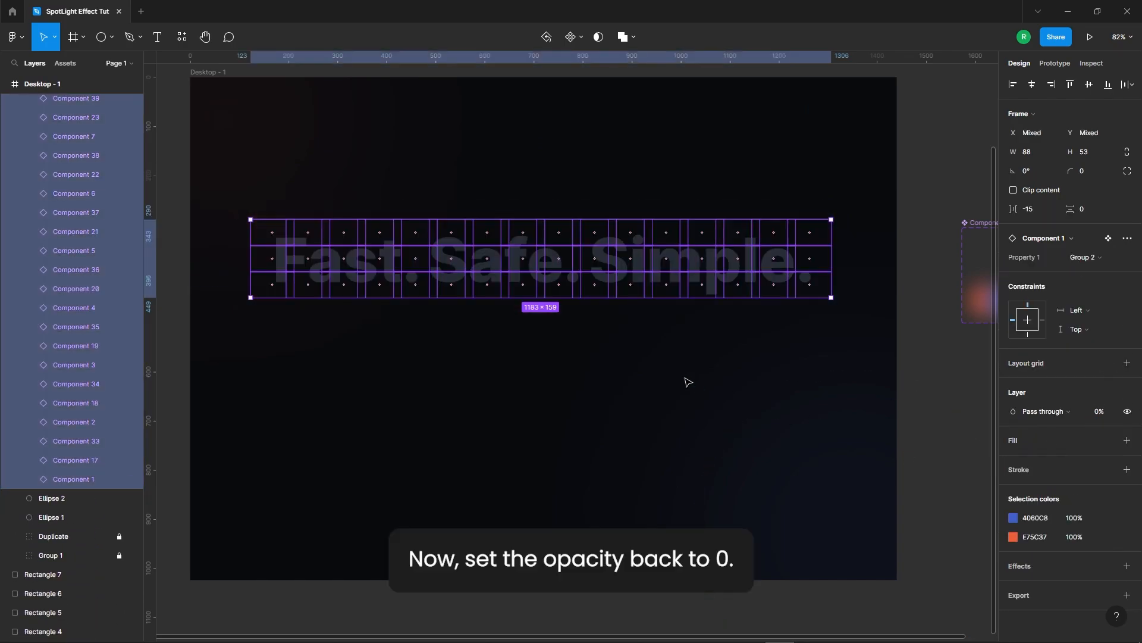
pyautogui.click(688, 382)
# Mask the Group 2 component grid with the Duplicate text layer
pyautogui.scroll(10, 33, 232)
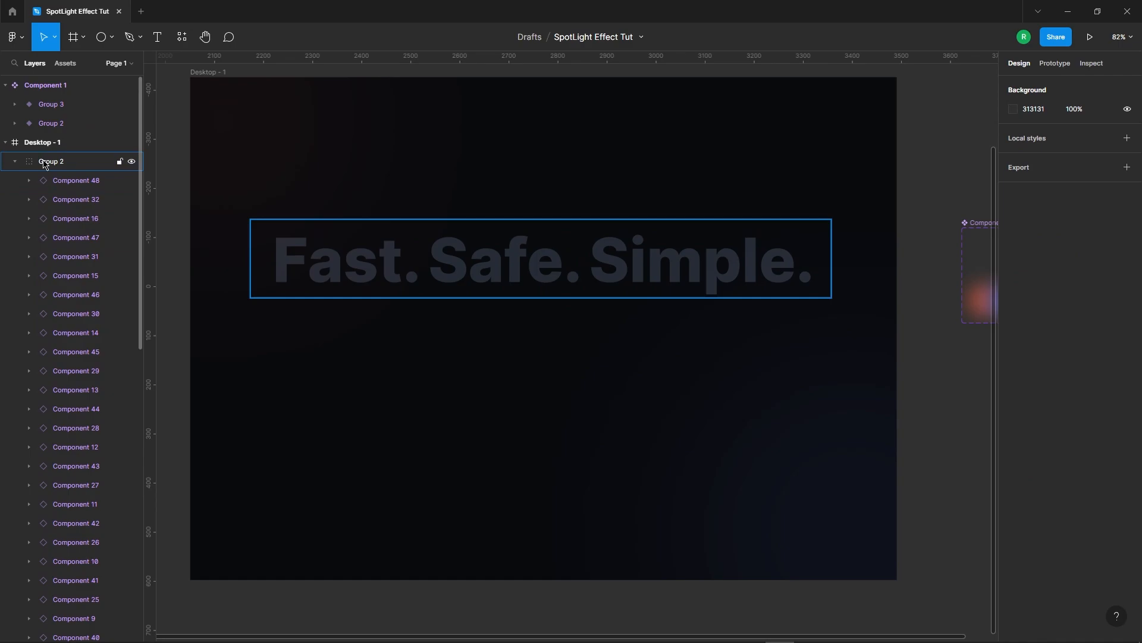
pyautogui.click(13, 163)
pyautogui.click(54, 162)
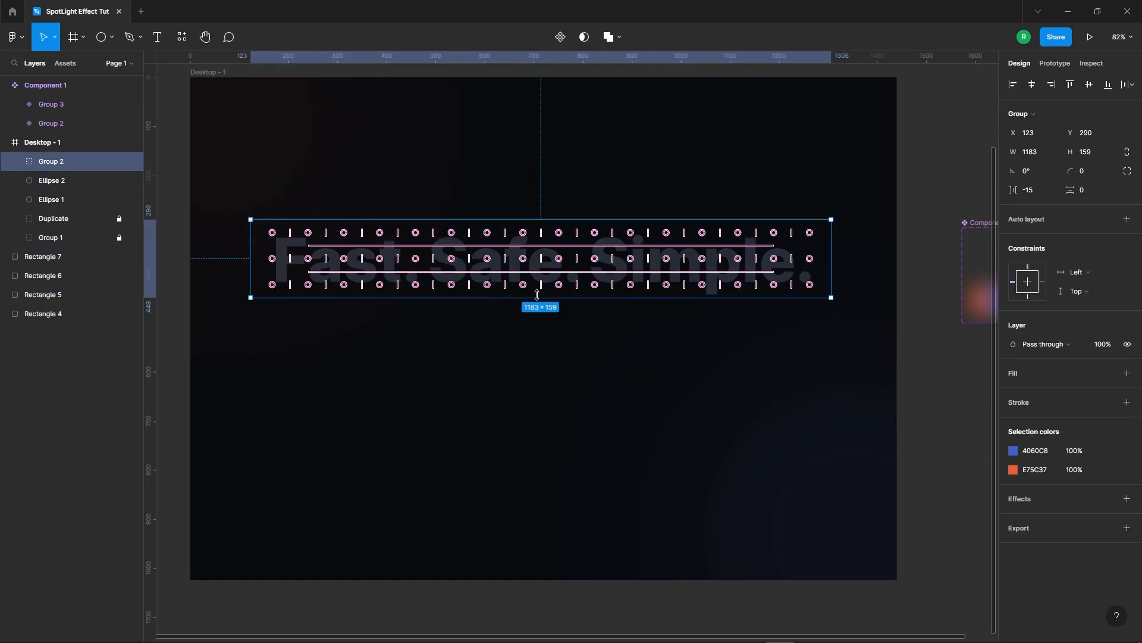
pyautogui.keyDown('shift'); pyautogui.click(56, 221); pyautogui.keyUp('shift')
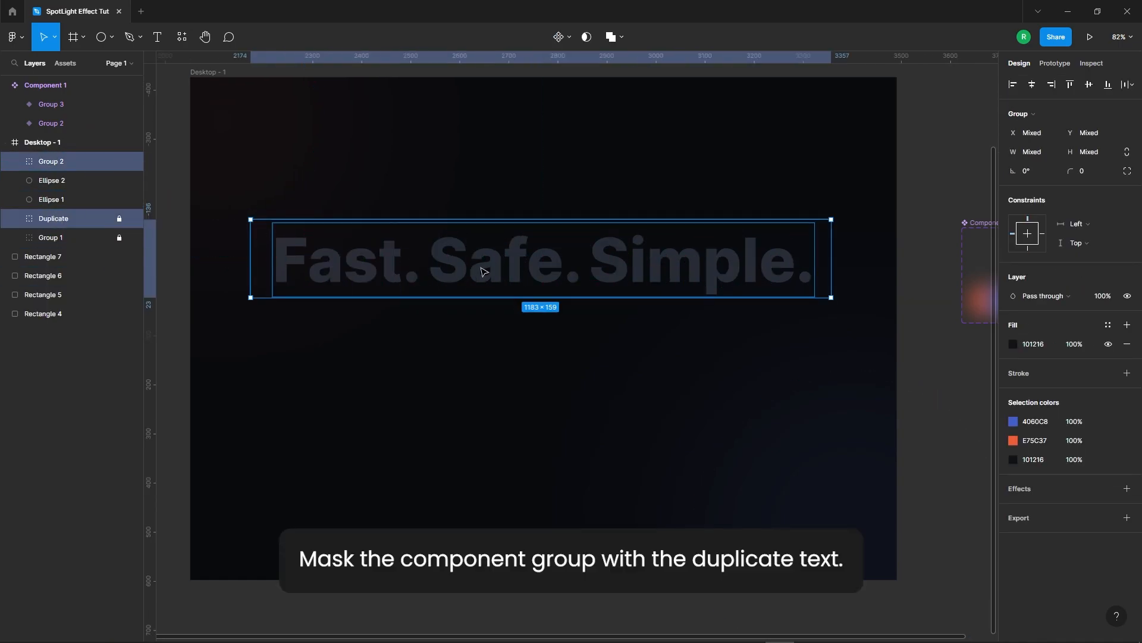
pyautogui.click(585, 37)
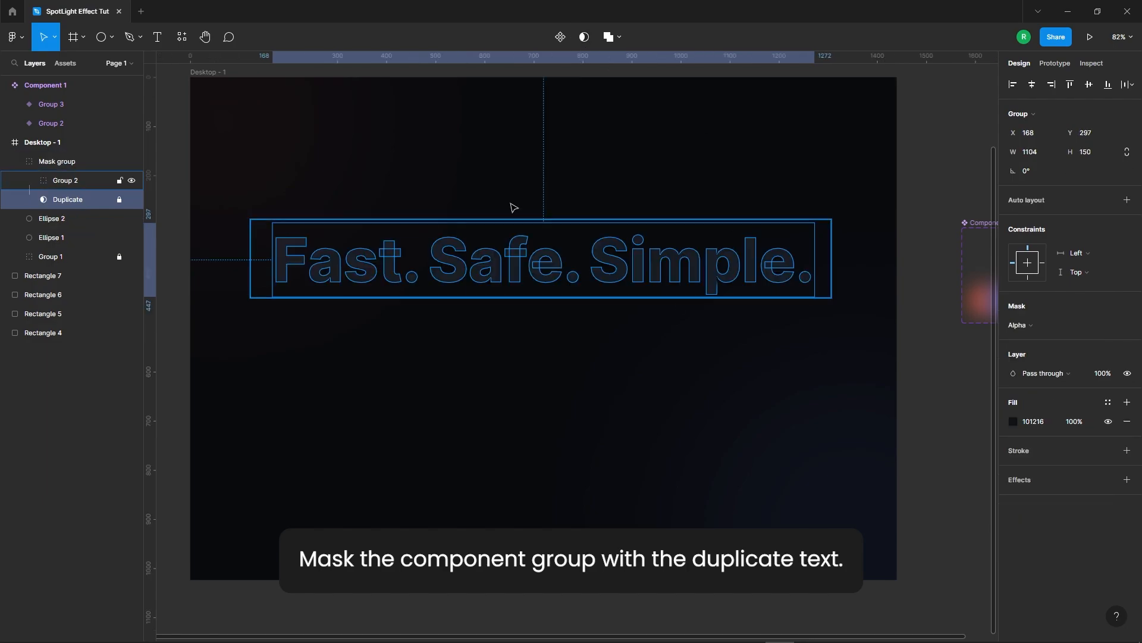
pyautogui.click(768, 328)
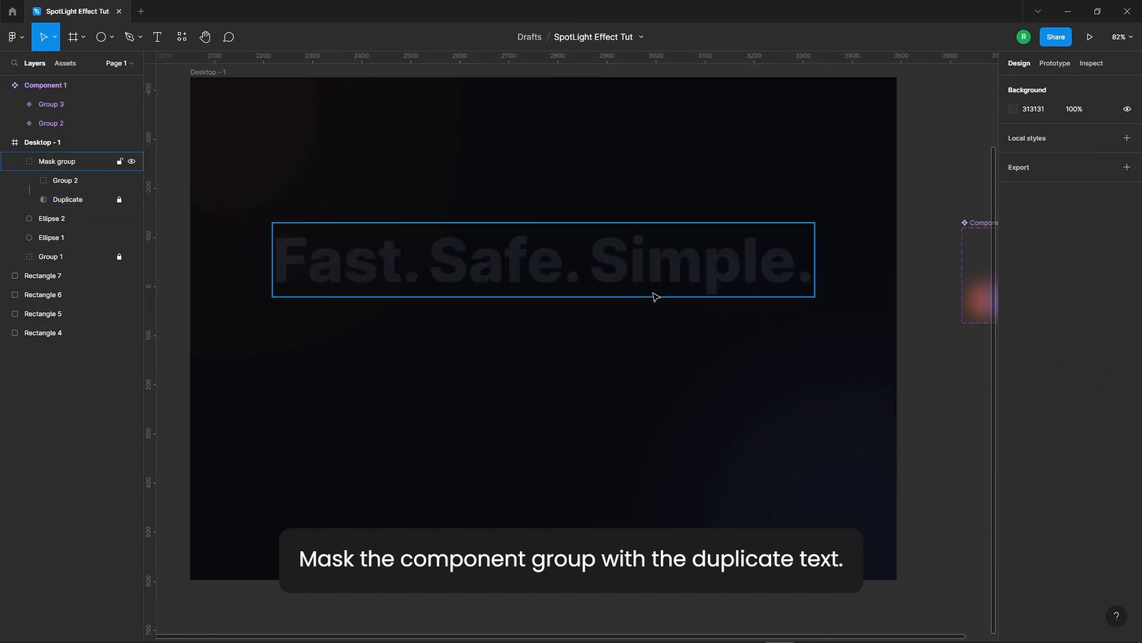
# Launch the prototype preview of the Desktop - 1 frame
pyautogui.scroll(-5, 445, 273)
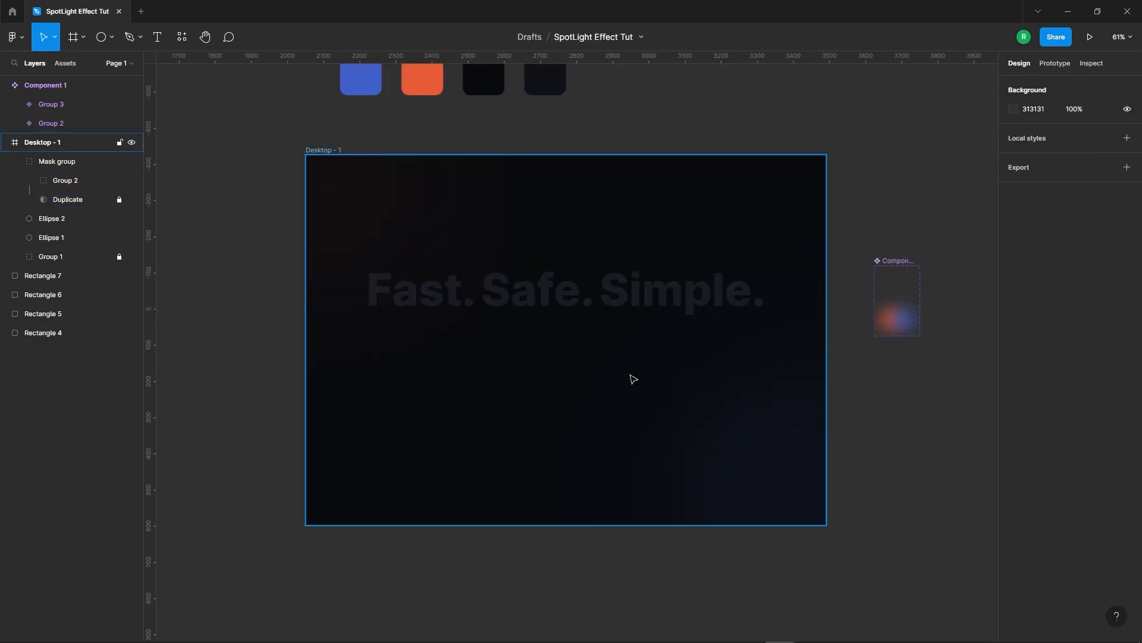
pyautogui.click(389, 184)
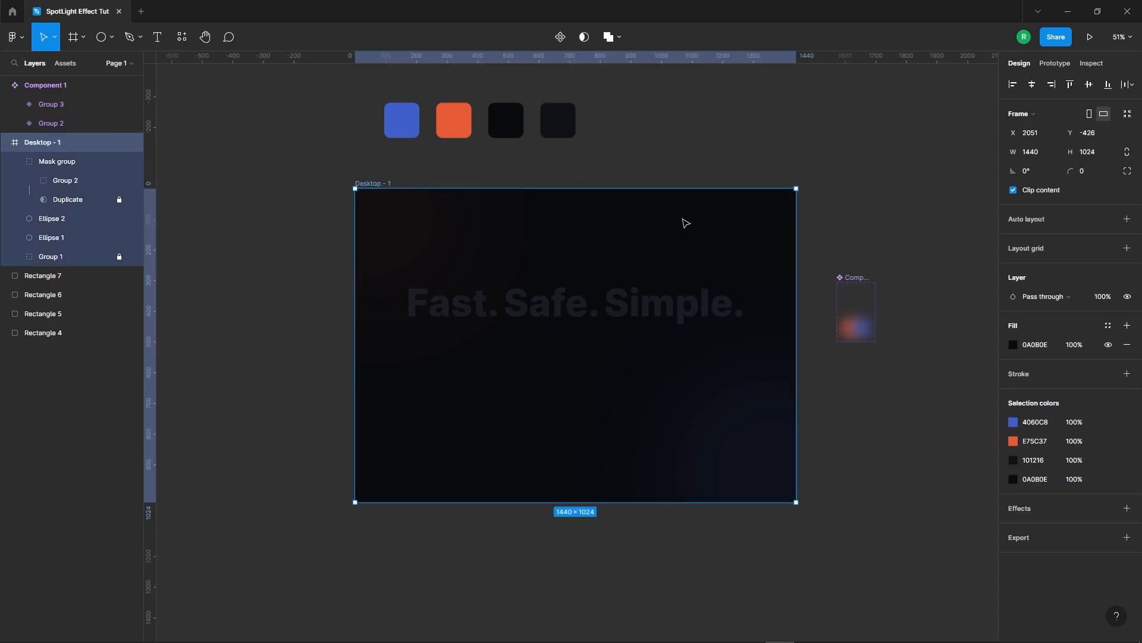
pyautogui.click(1092, 36)
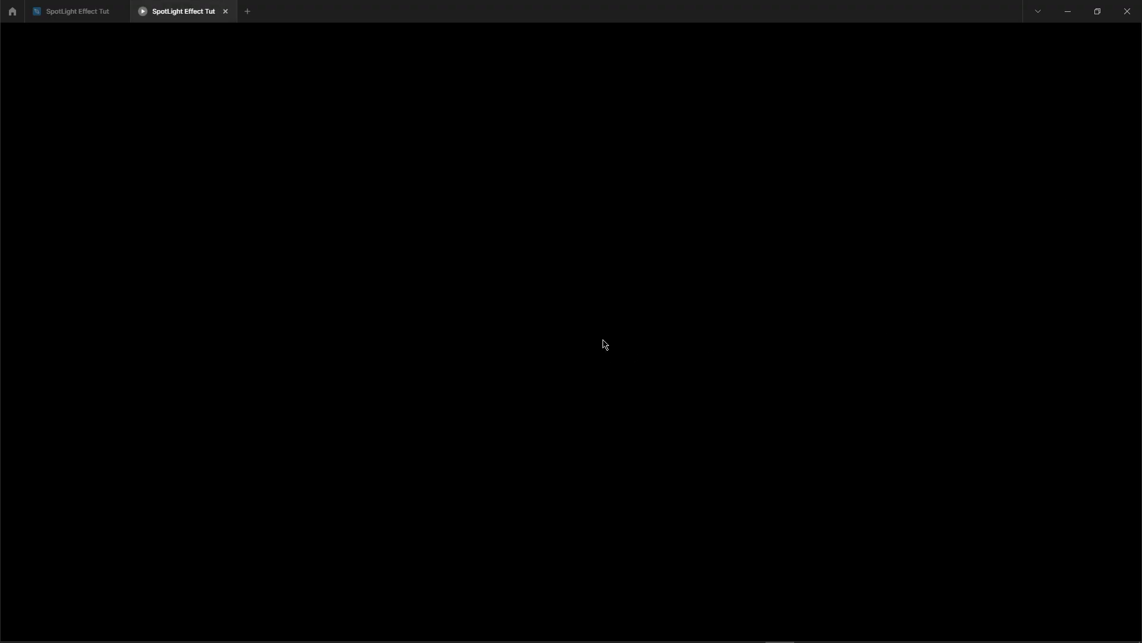